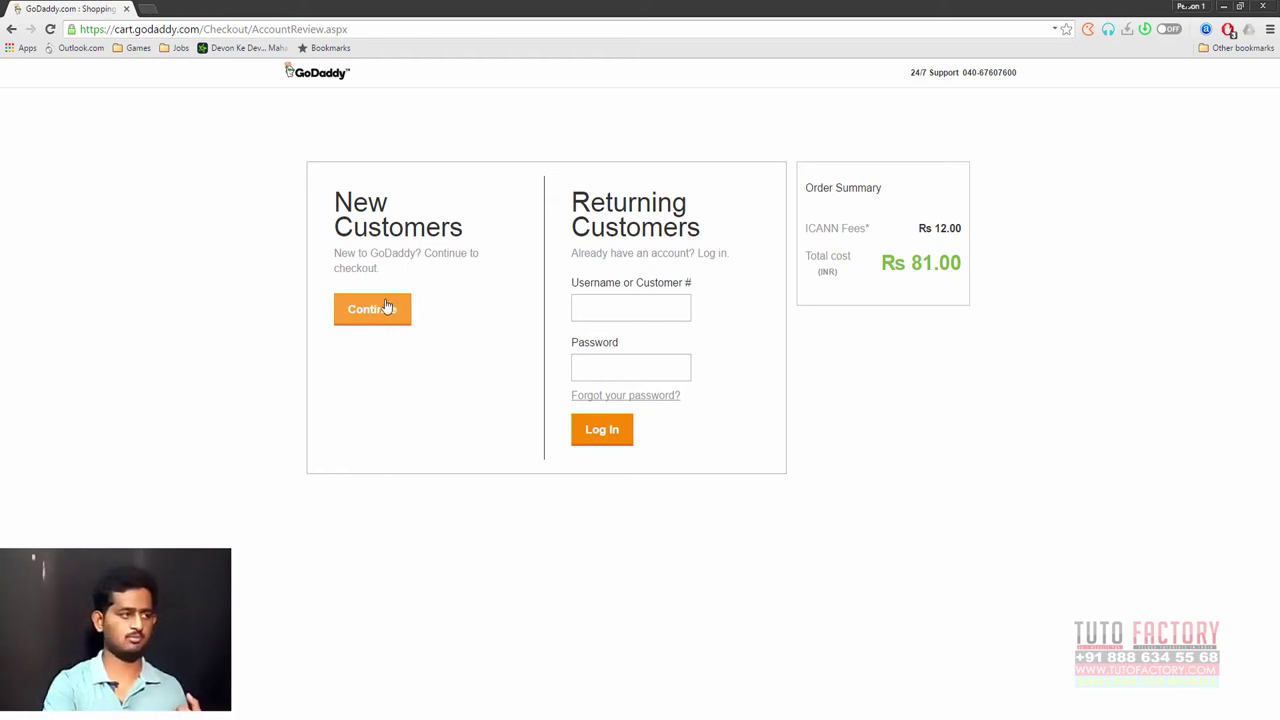
- Continue checkout as a new customer to reach the Billing & Payment form
click(387, 306)
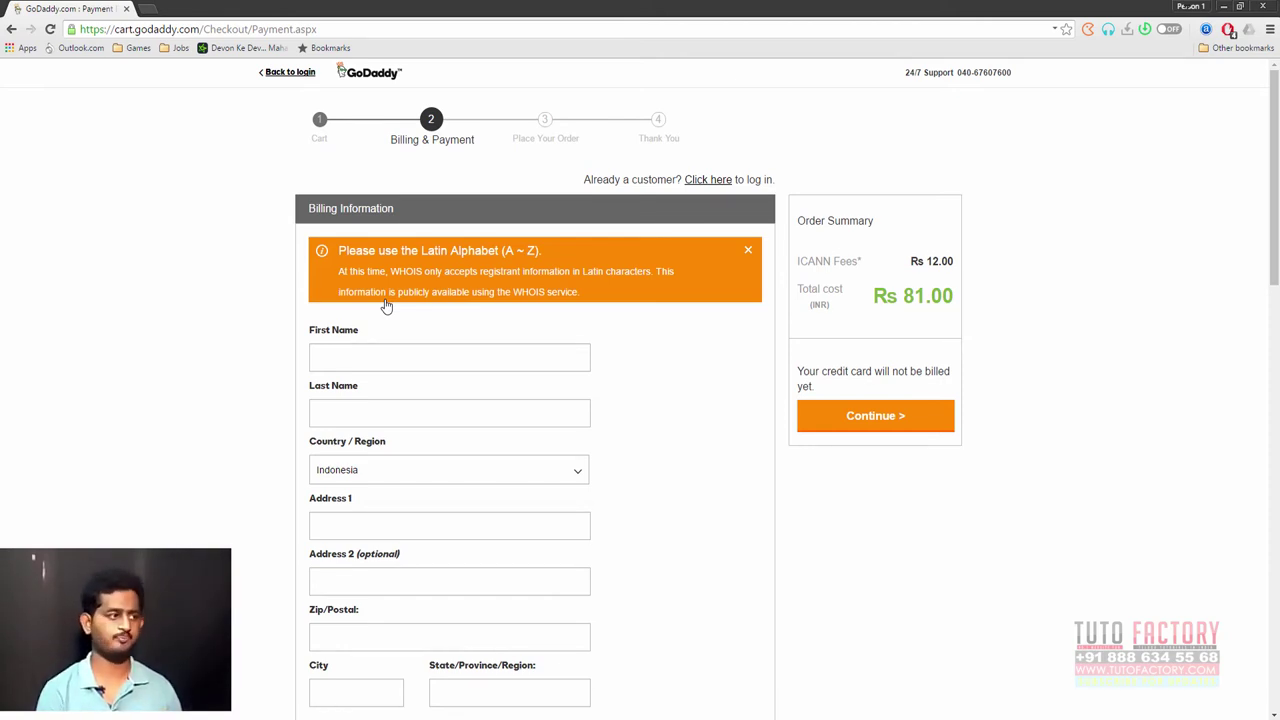
- Enter the buyer's first and last name and set the country to India
click(353, 356)
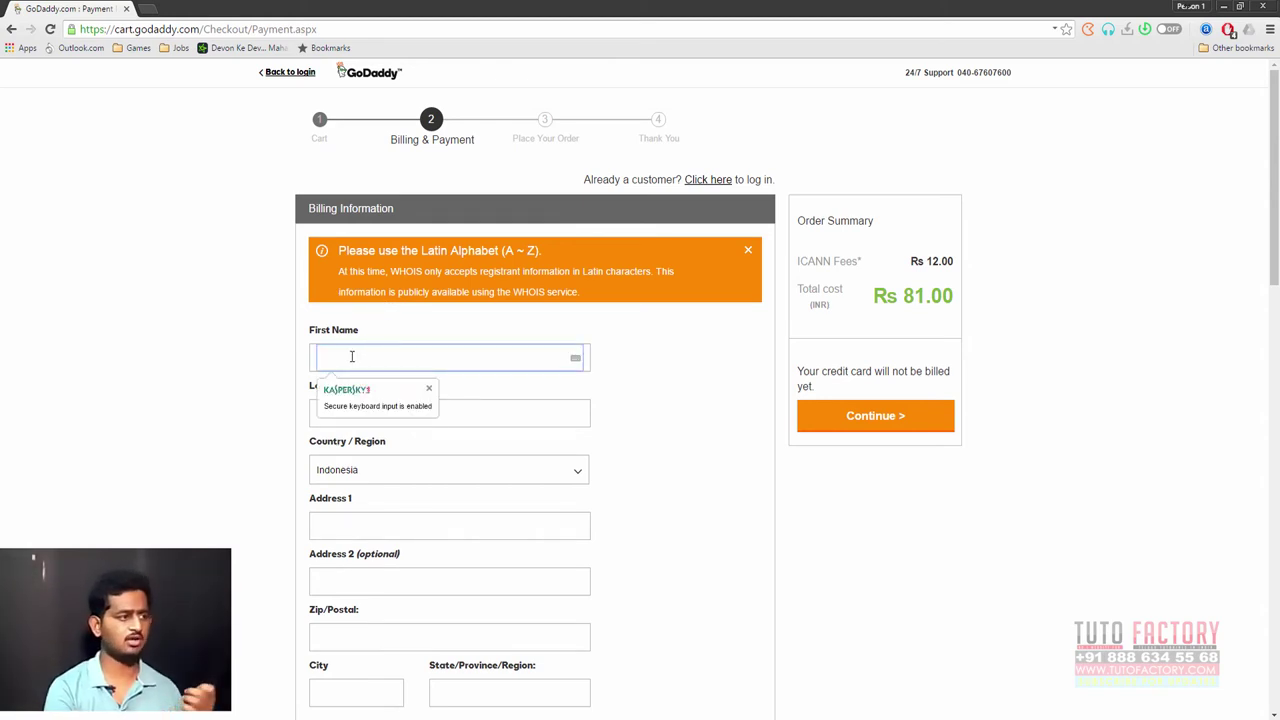
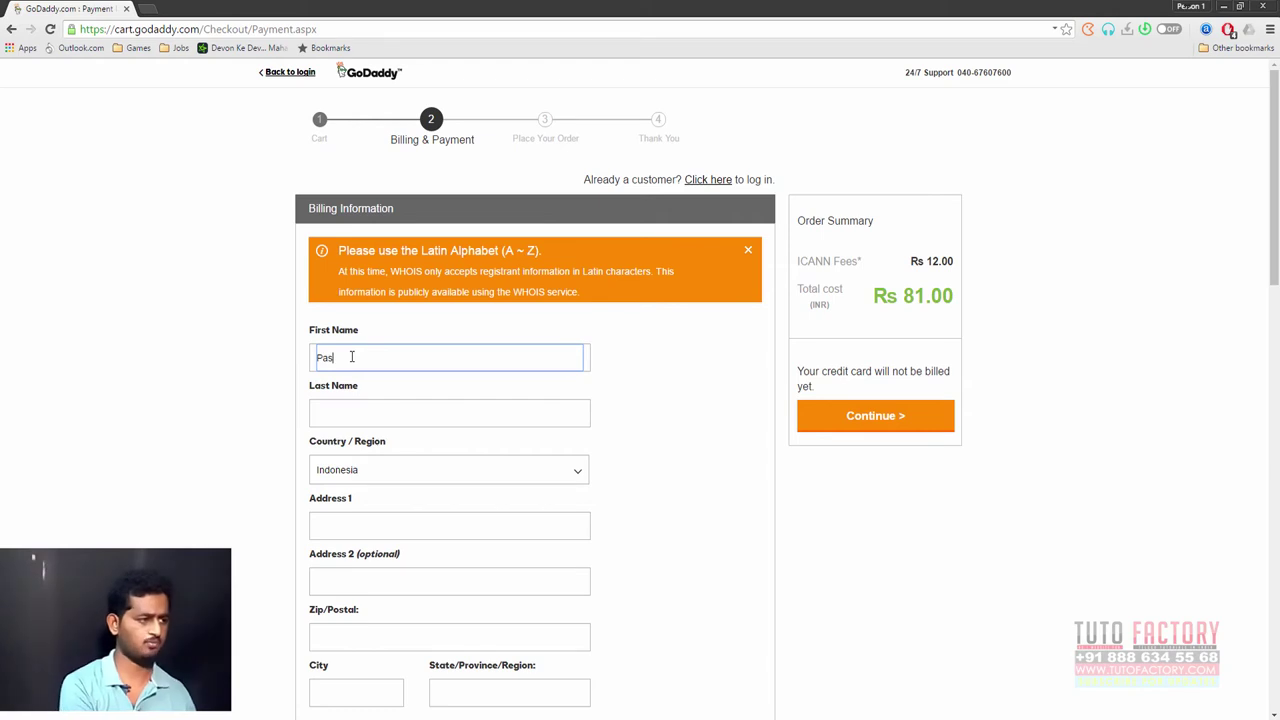
key(Tab)
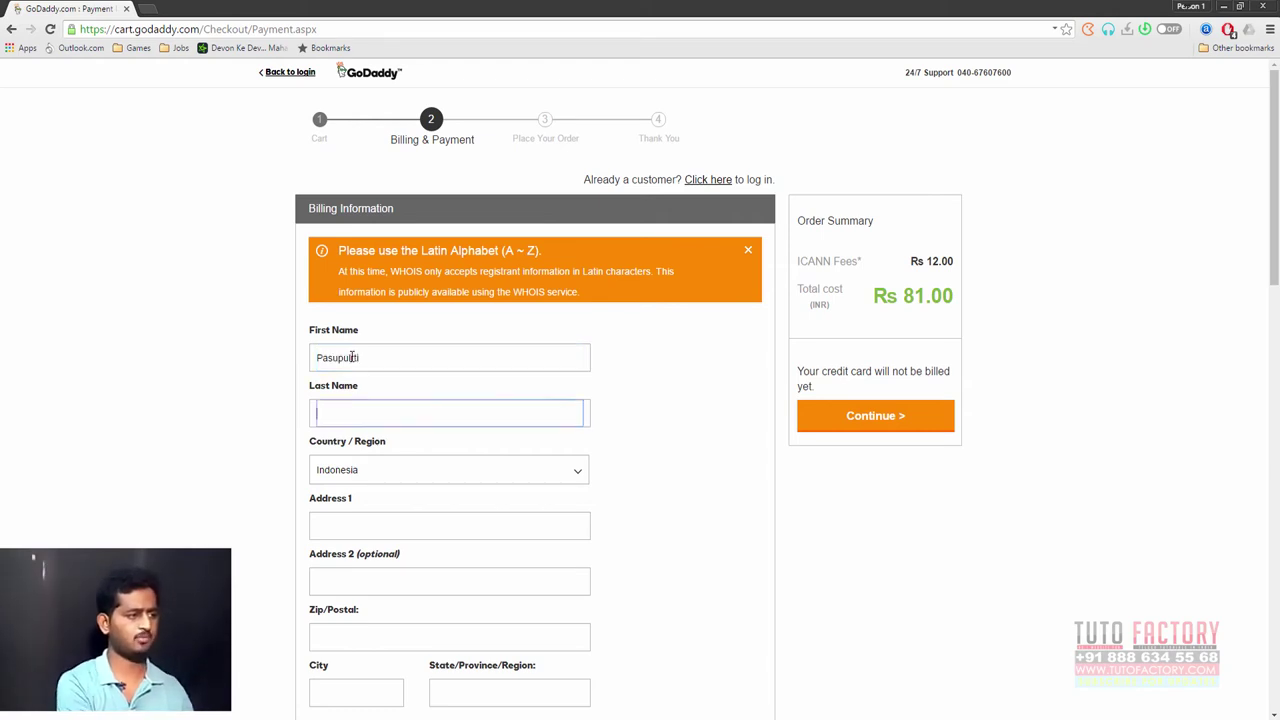
key(Tab)
text(India)
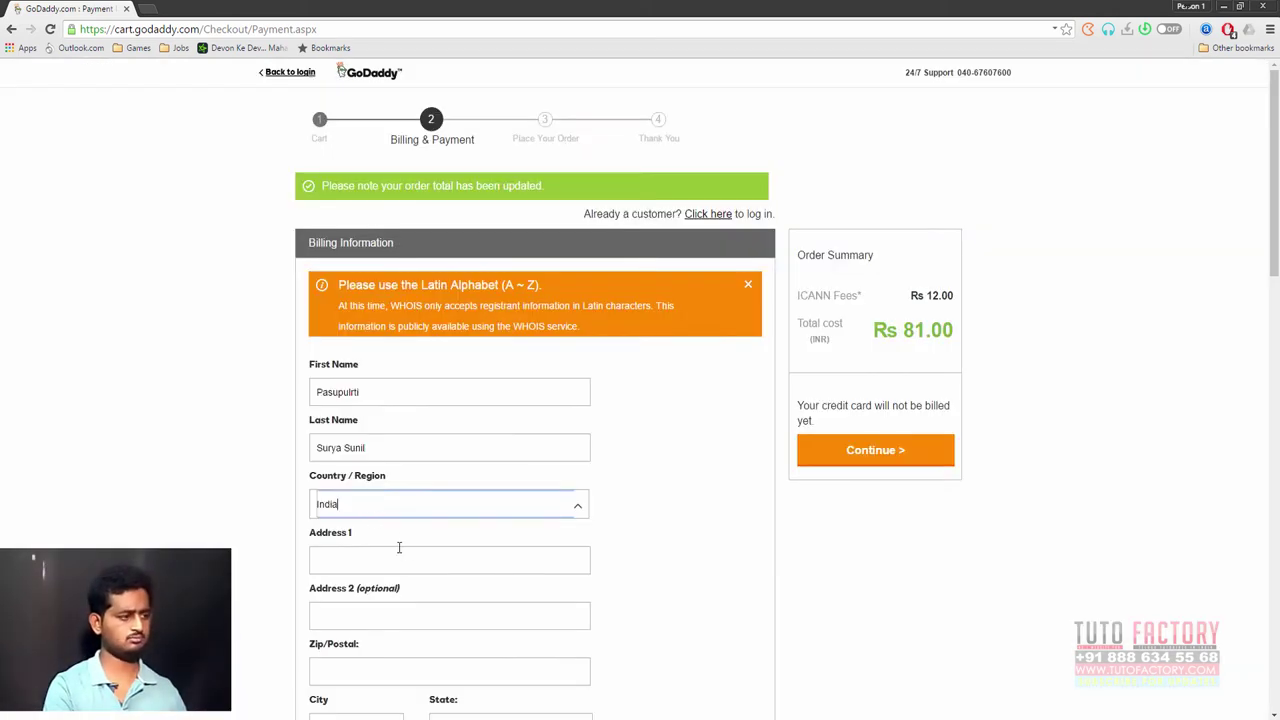
- Fill in the street address, postal code and city, with state Andhra Pradesh
click(397, 547)
scroll(397, 547, down, 1)
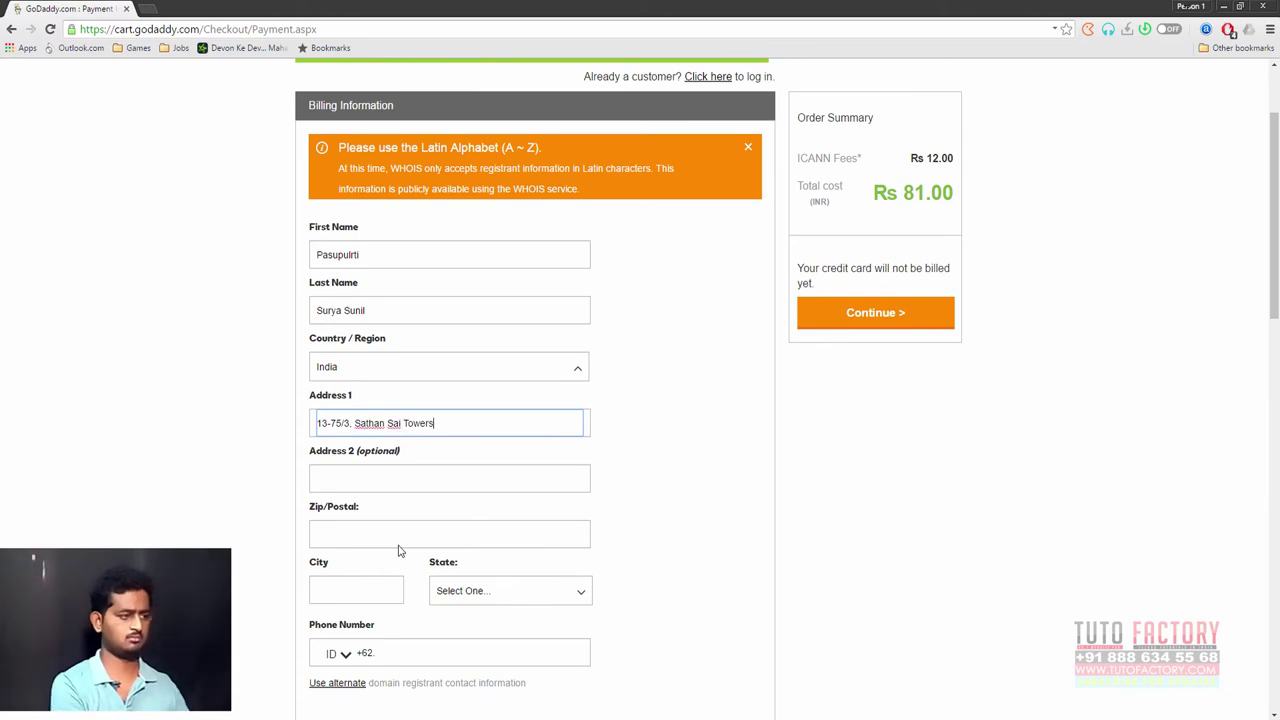
click(398, 546)
text(520007)
key(Tab)
text(Vijaywada)
key(Tab)
key(alt+Down)
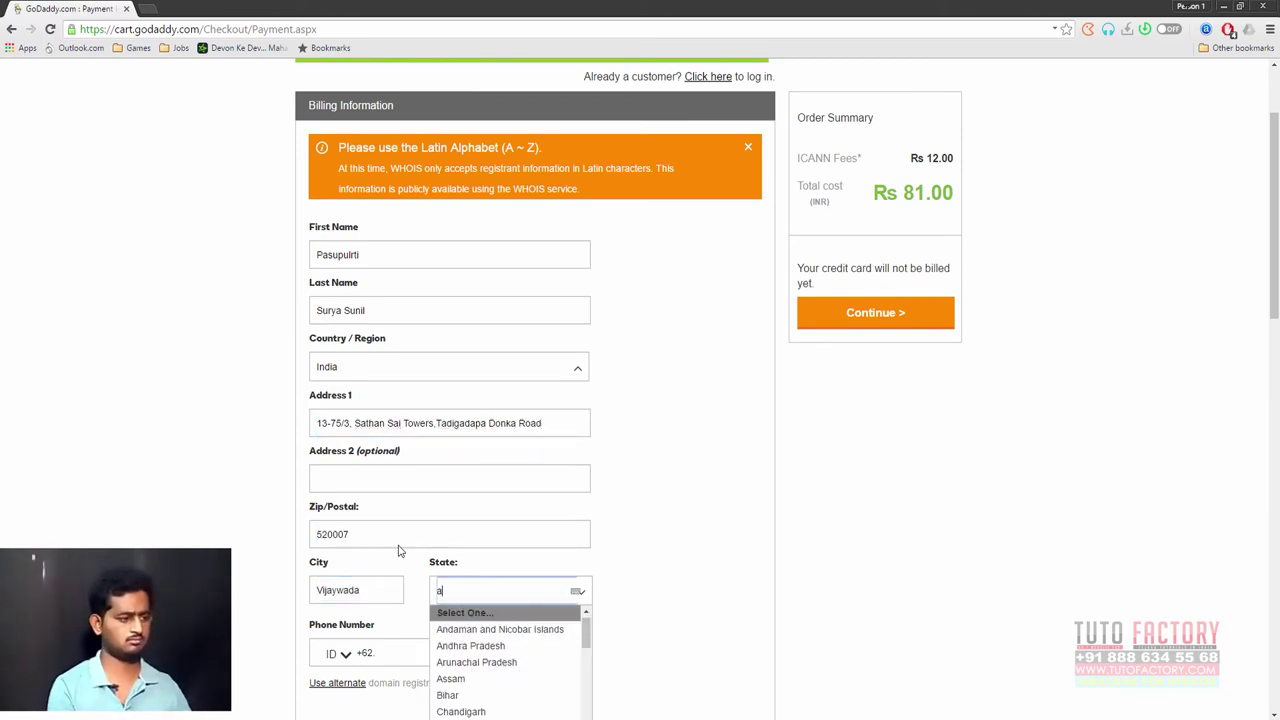
key(Down)
key(Down)
key(Return)
- Replace the phone prefix with the buyer's full phone number
scroll(378, 539, down, 2)
click(389, 449)
key(BackSpace)
key(BackSpace)
key(BackSpace)
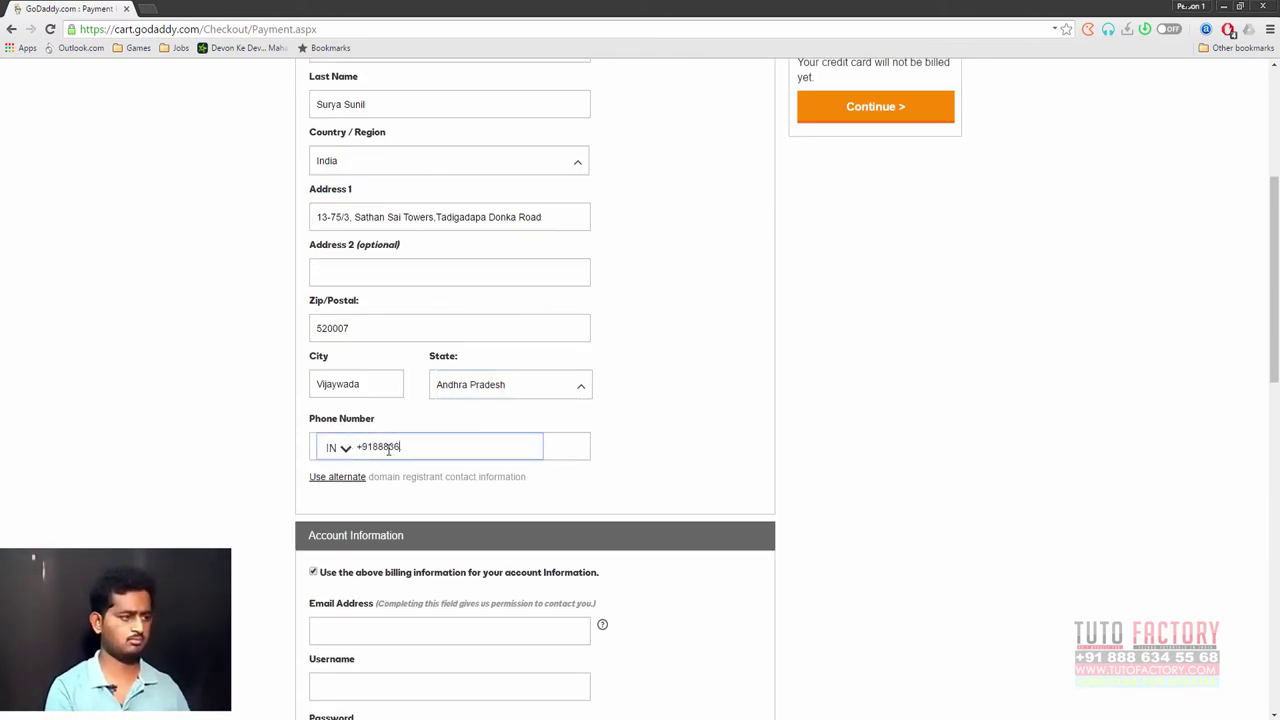
scroll(388, 470, down, 1)
click(386, 494)
scroll(674, 397, down, 4)
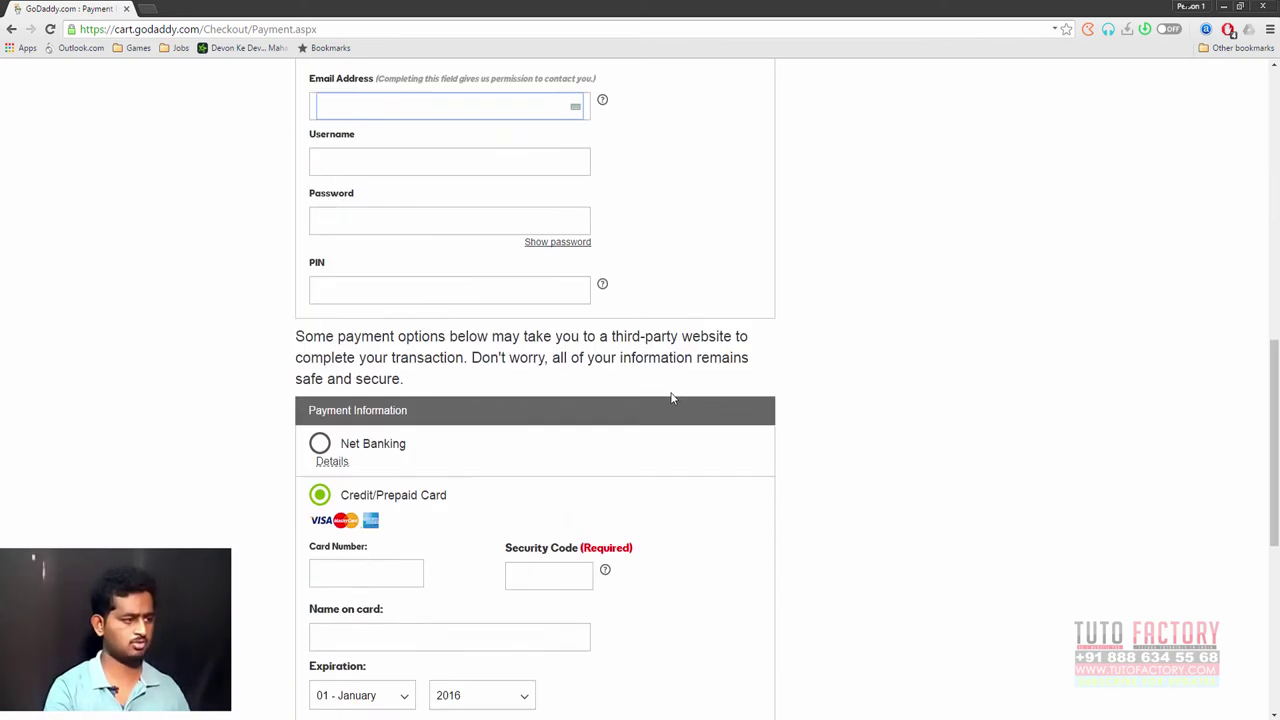
scroll(660, 383, up, 4)
scroll(435, 363, up, 3)
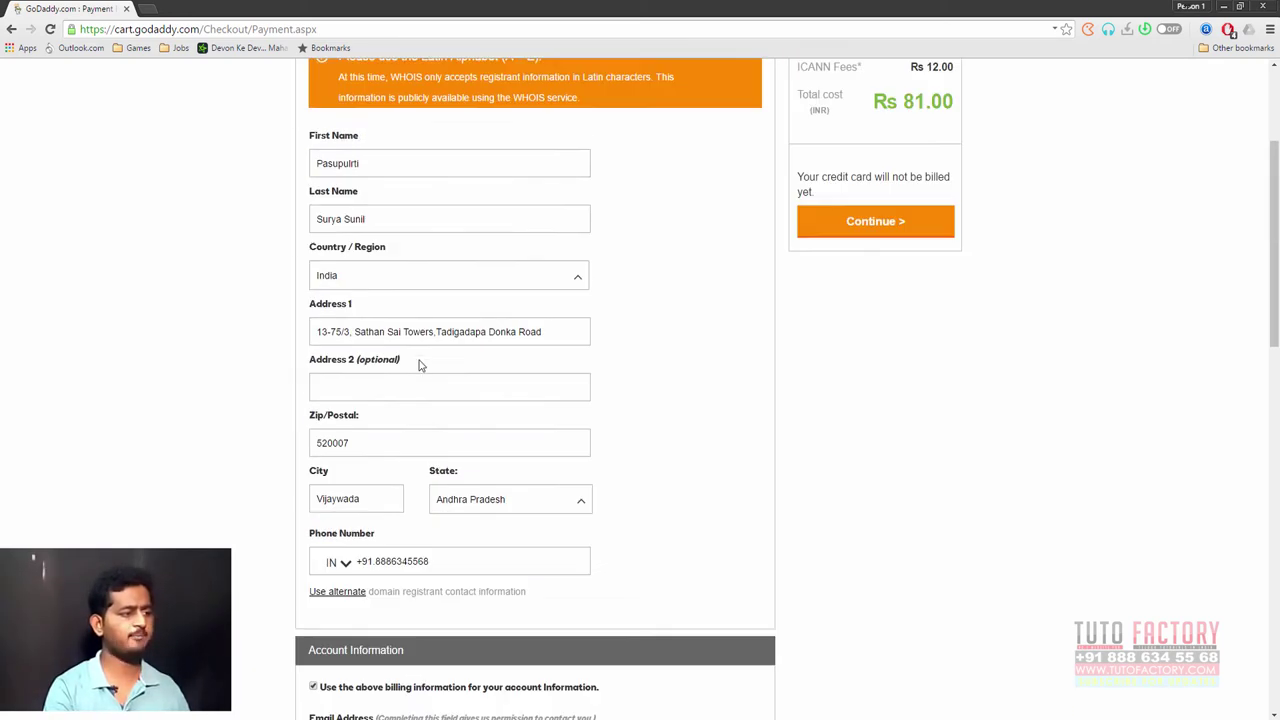
scroll(629, 423, down, 3)
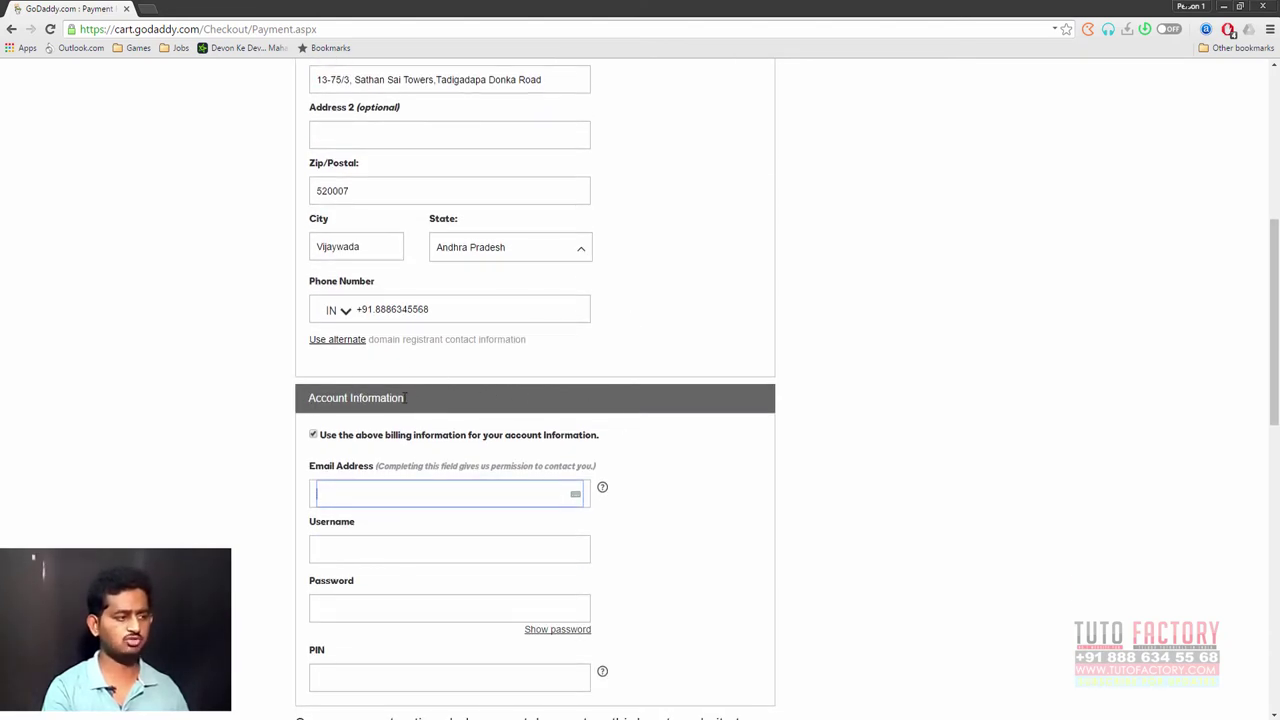
- Toggle the reuse-billing-details option off and back on for the account
click(312, 440)
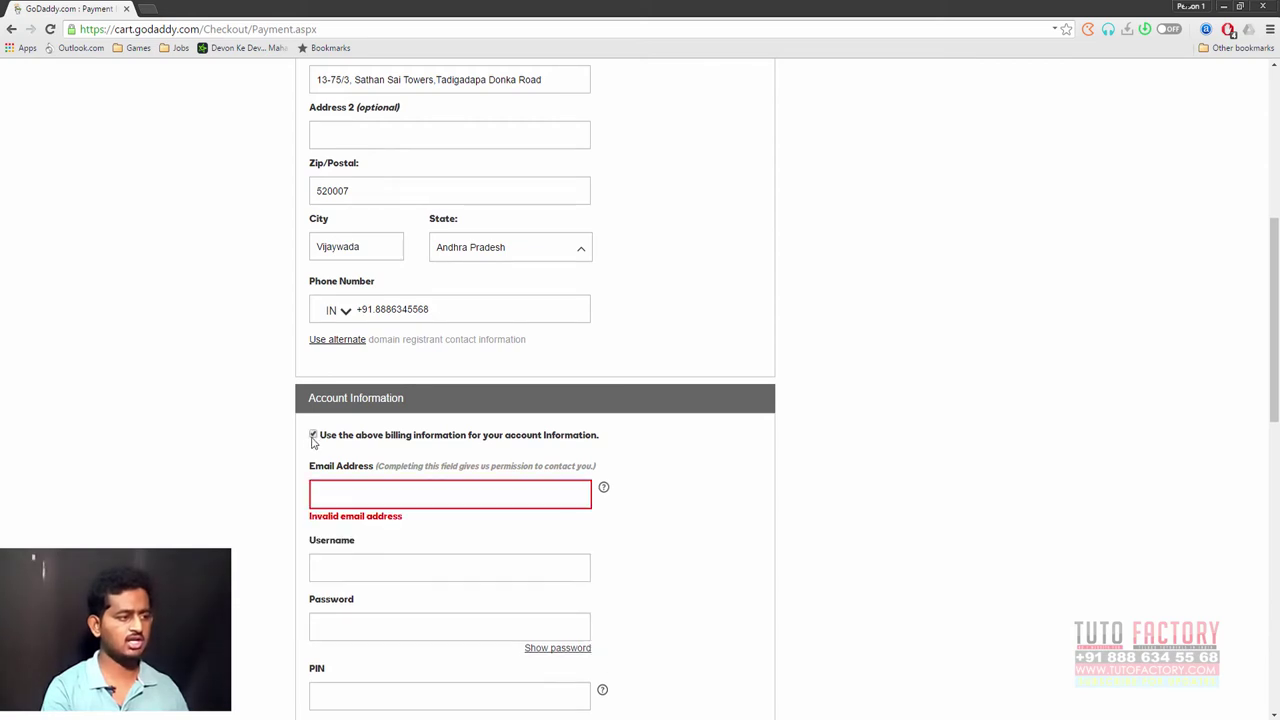
click(313, 437)
click(313, 437)
scroll(376, 428, up, 2)
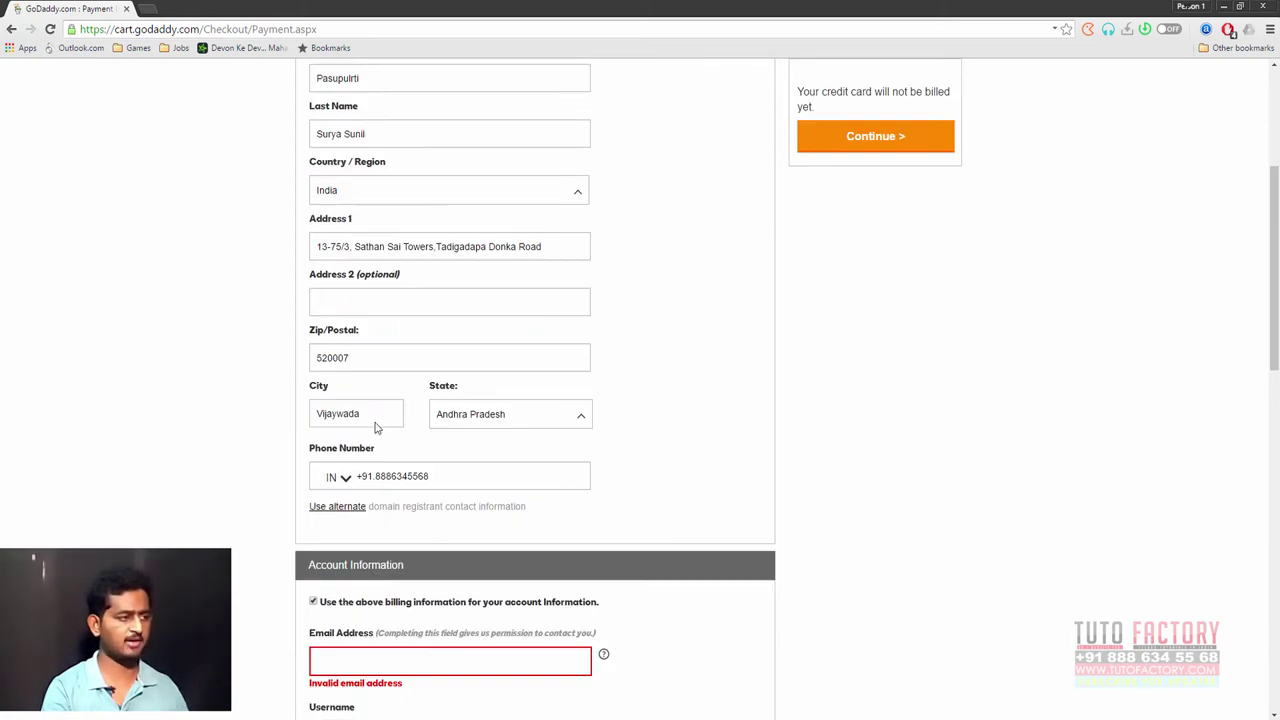
scroll(376, 428, up, 1)
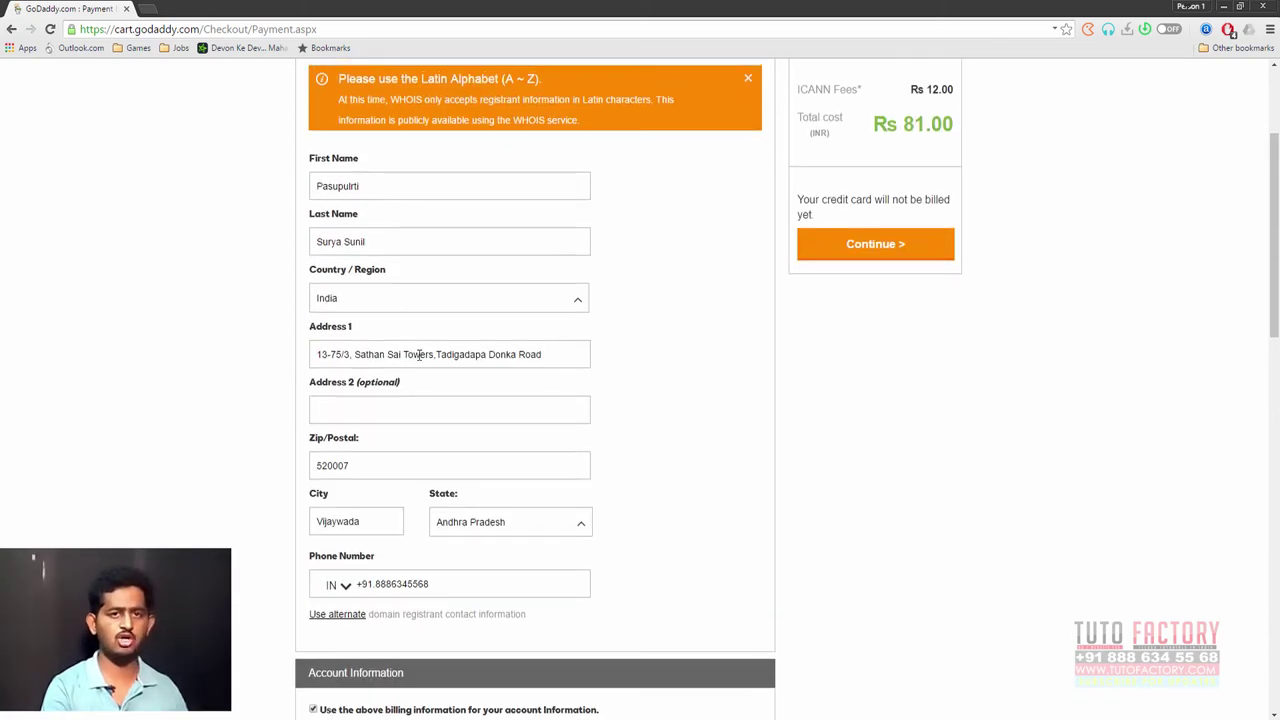
scroll(419, 354, down, 3)
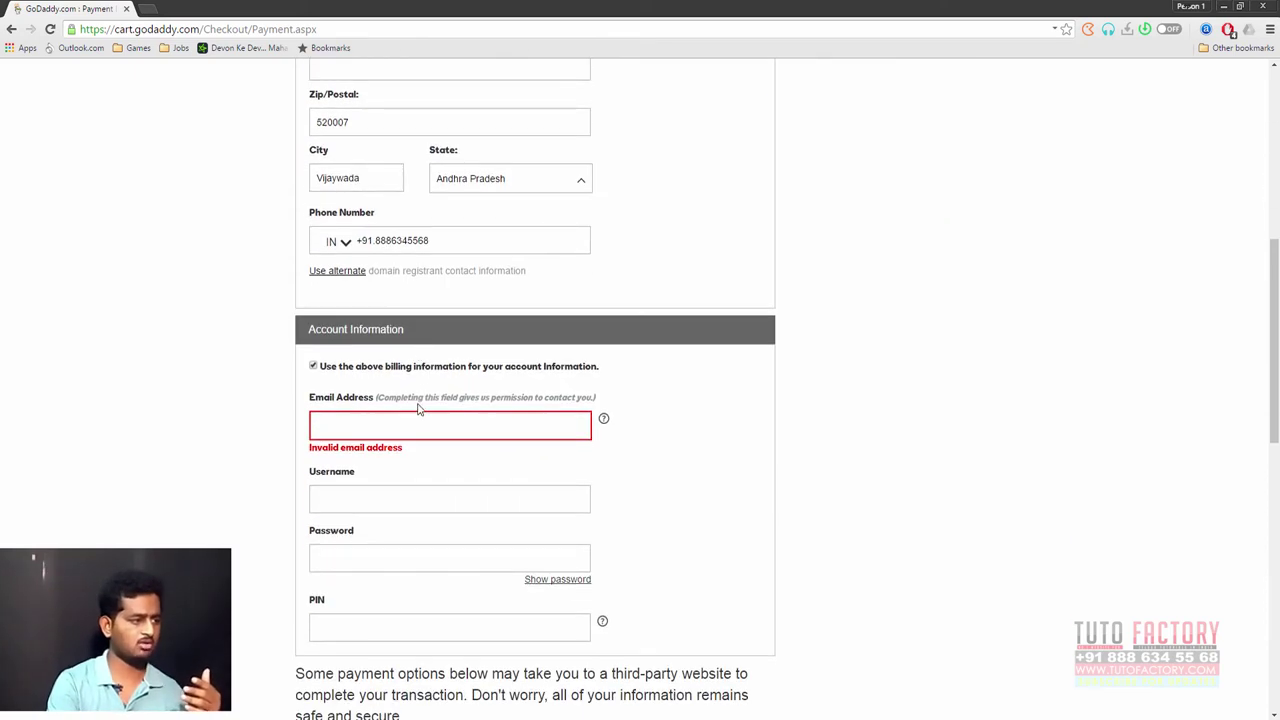
- Enter the account e-mail, username, password and a four-digit PIN
click(390, 421)
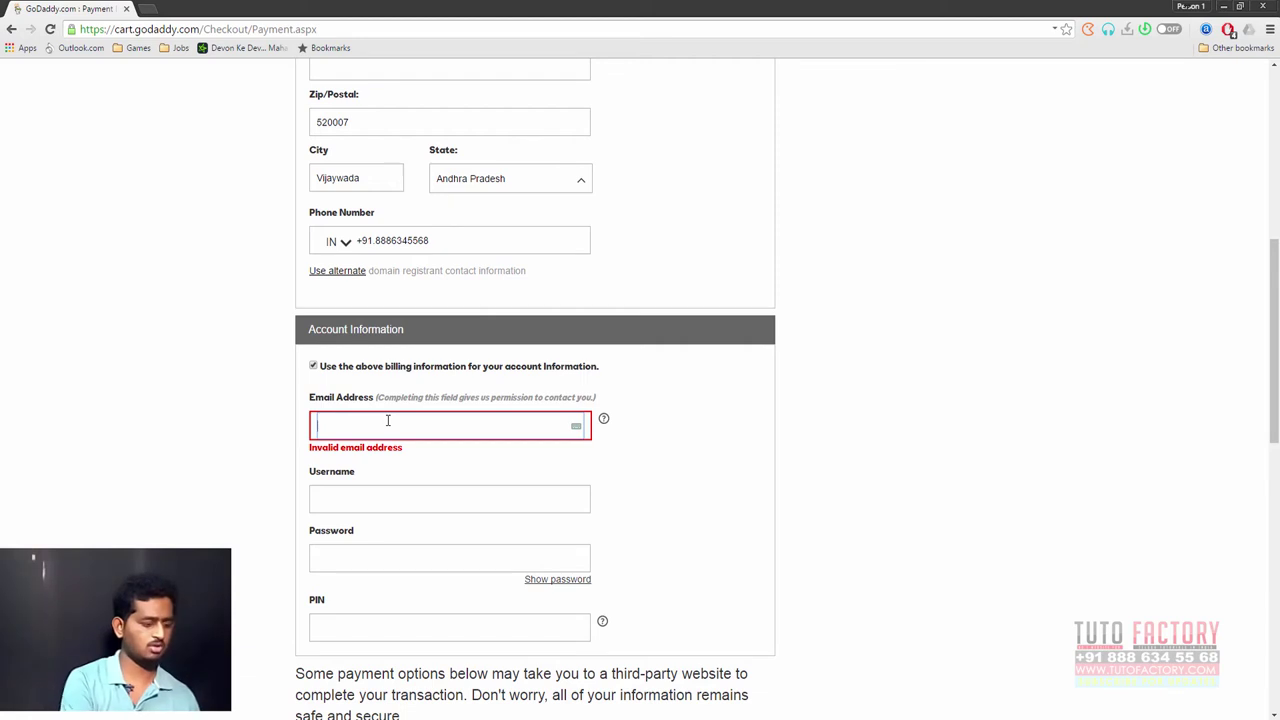
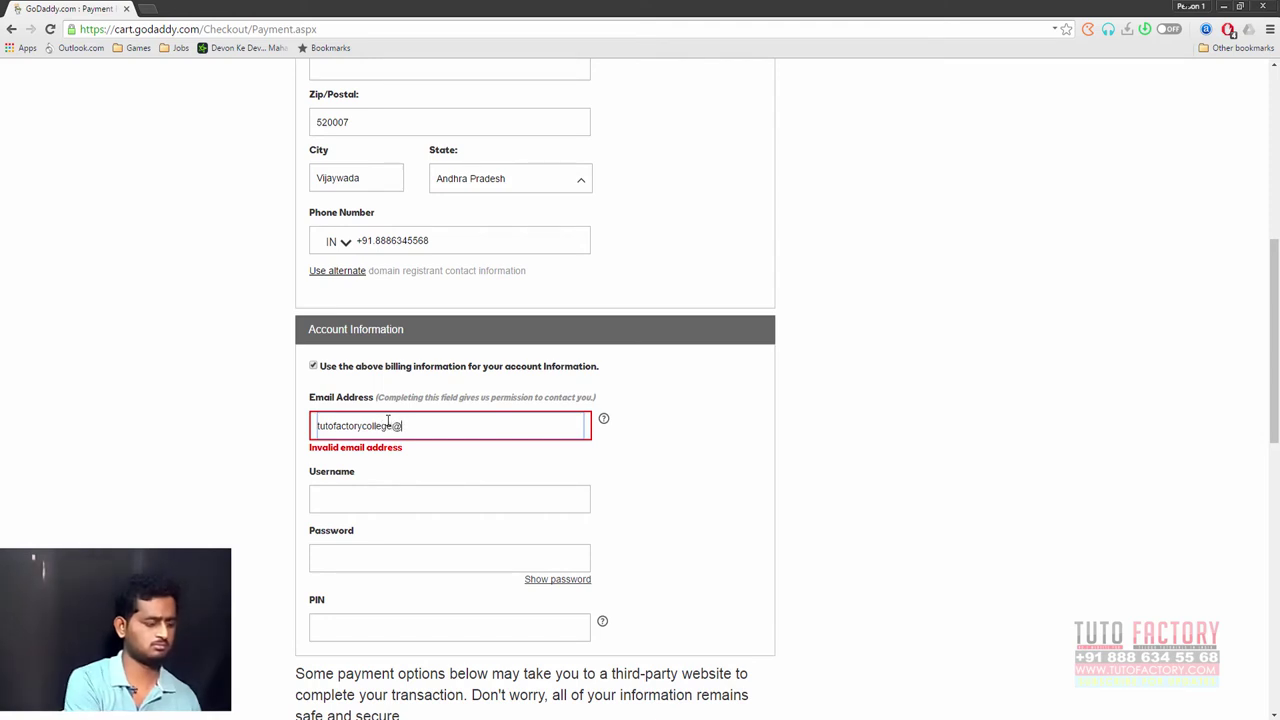
key(Tab)
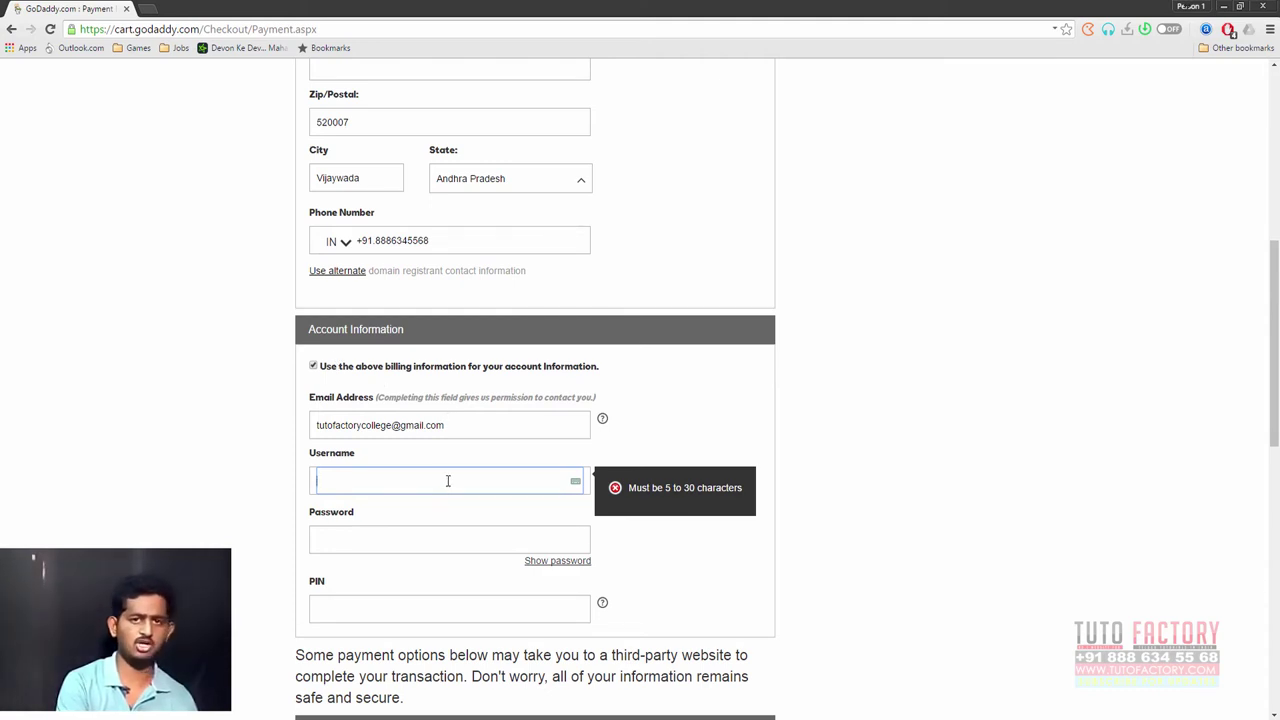
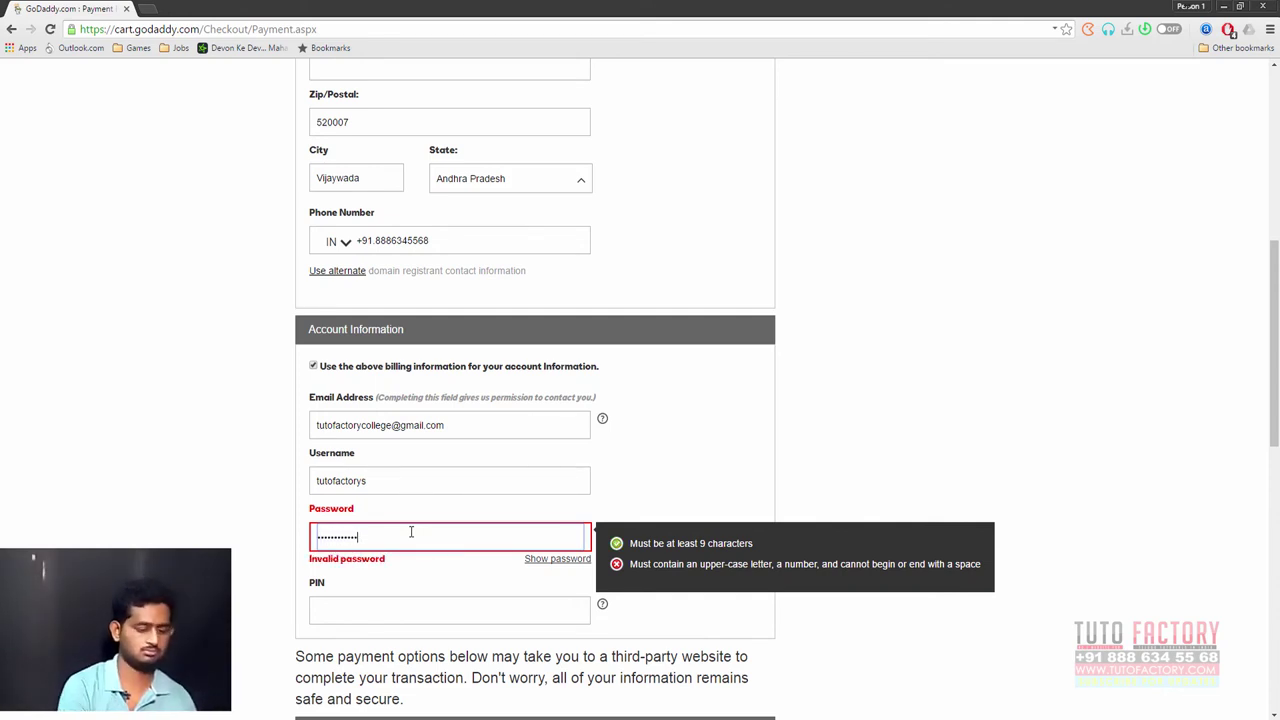
key(Tab)
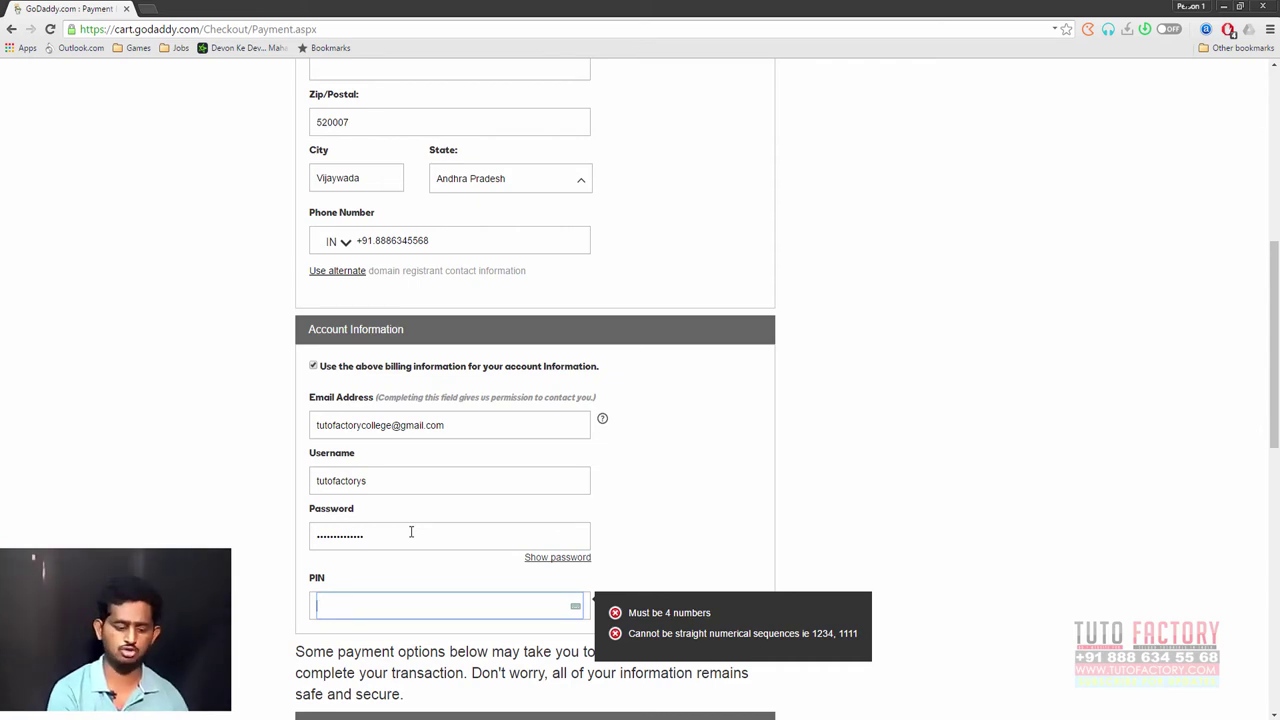
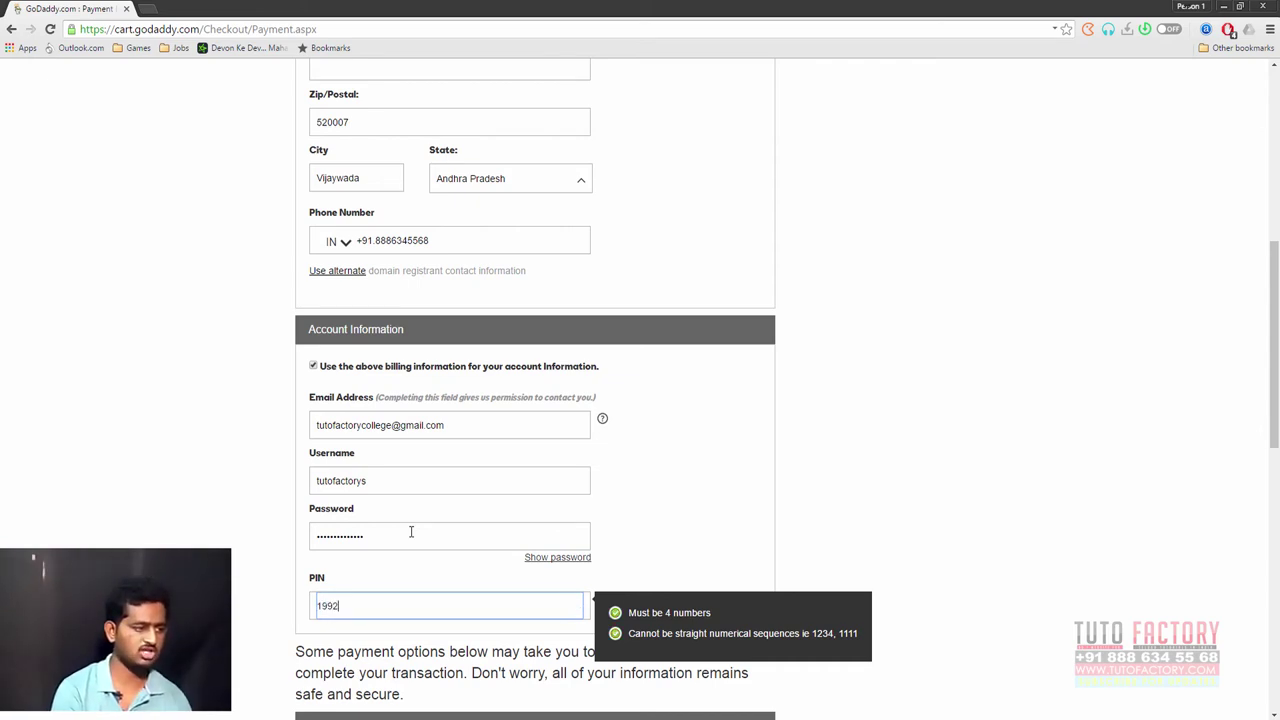
- Select Net Banking under Payment Information and continue to Review Your Order
scroll(414, 532, down, 2)
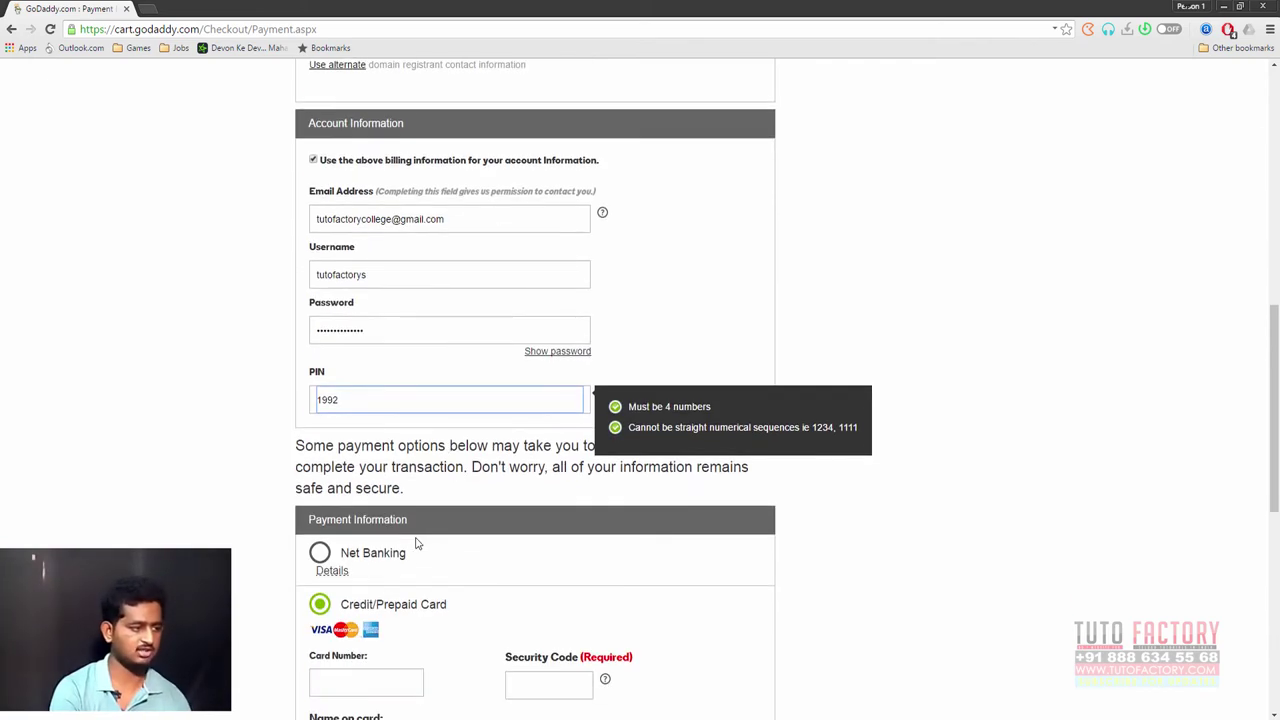
scroll(420, 475, down, 1)
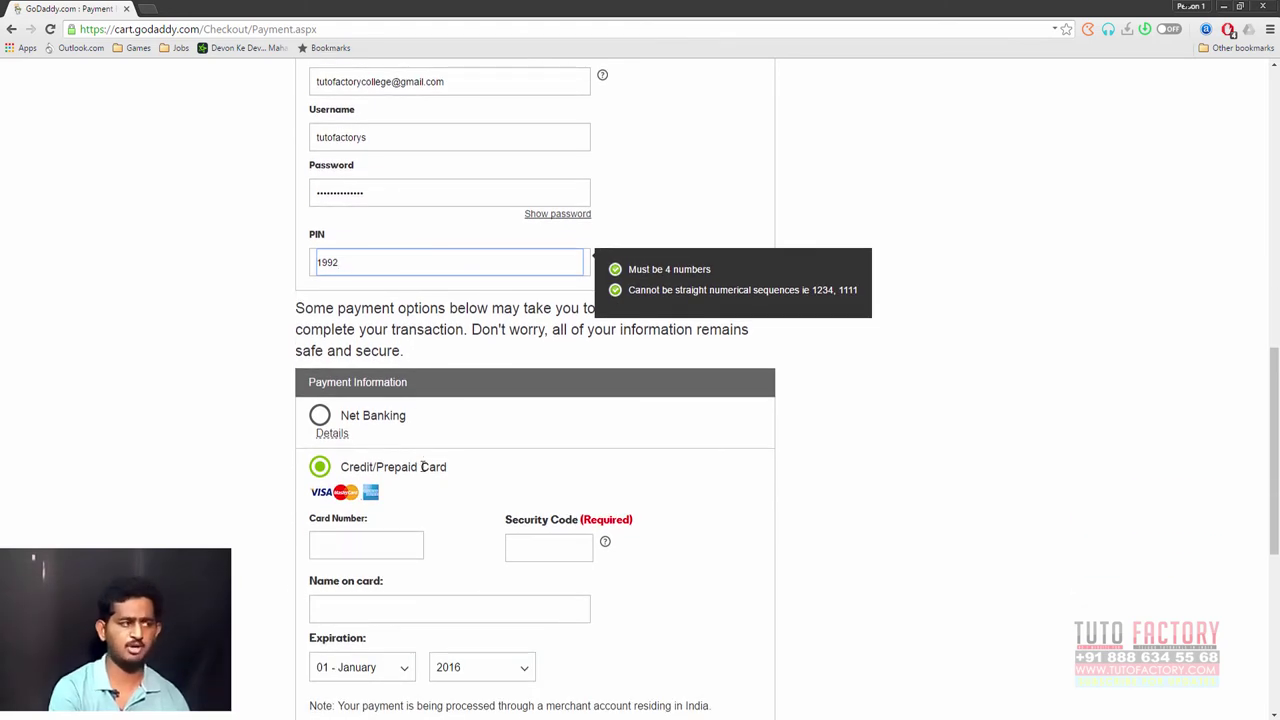
scroll(434, 416, down, 2)
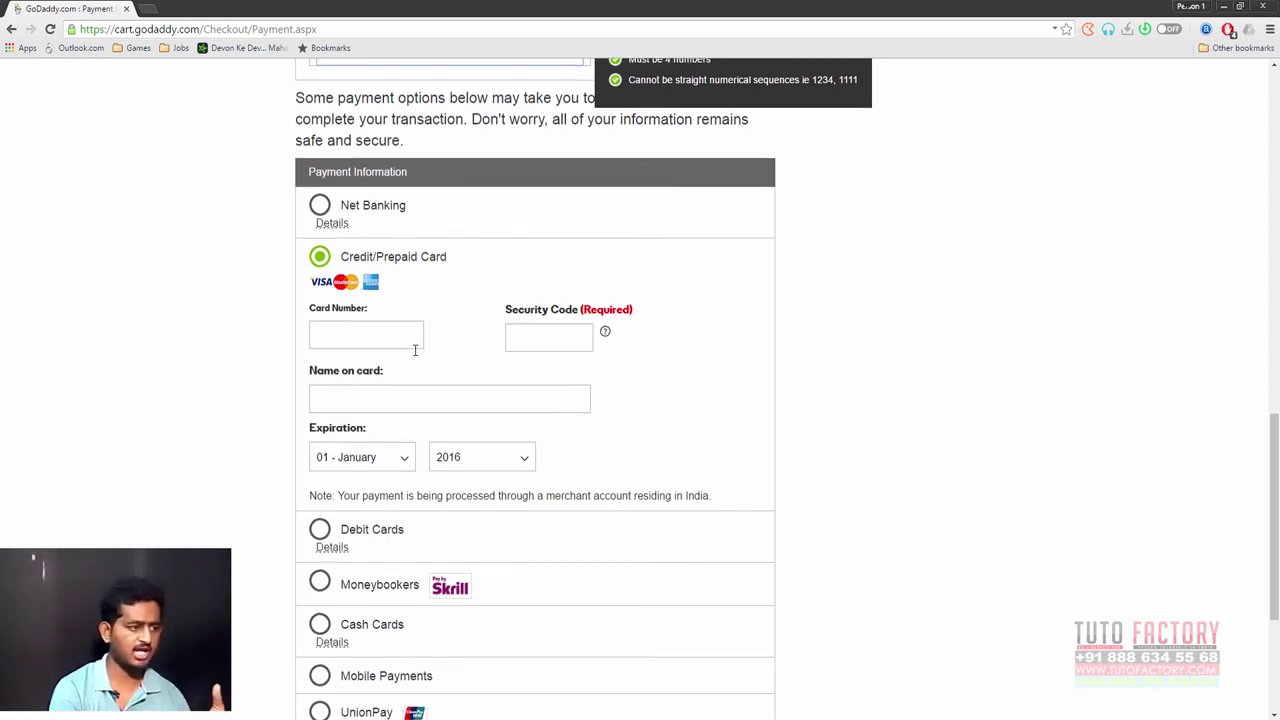
scroll(414, 346, down, 2)
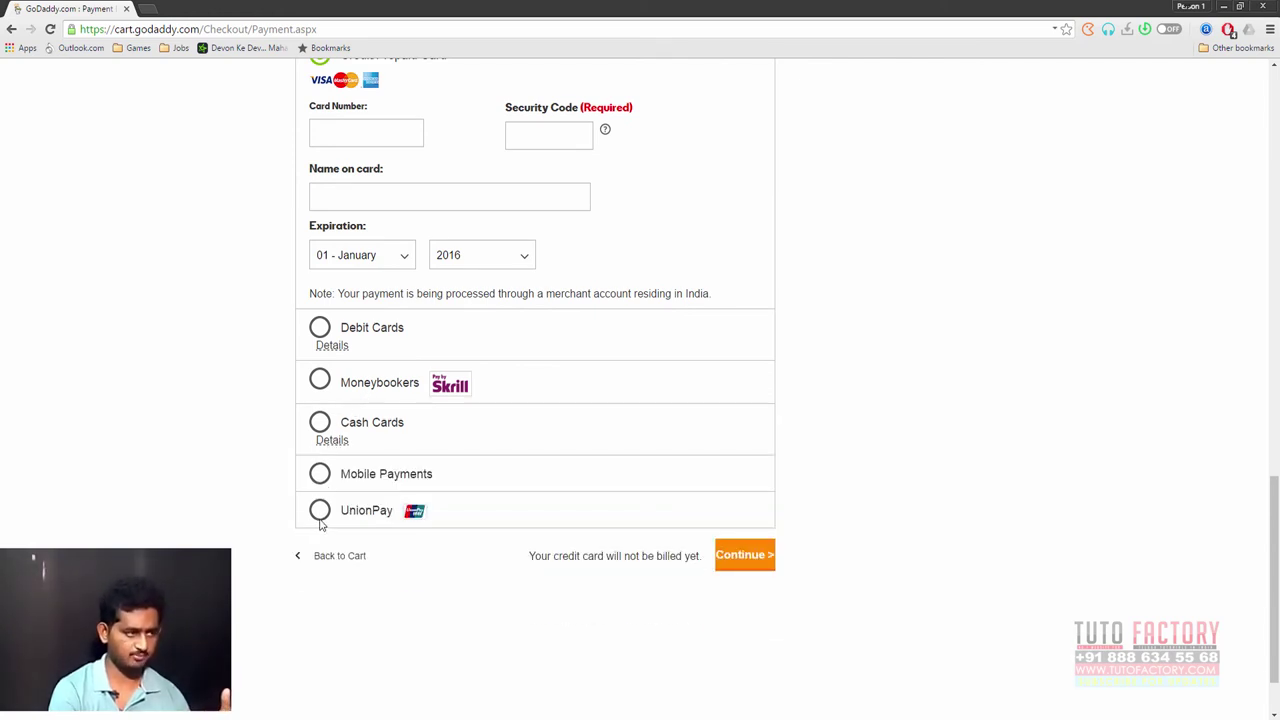
scroll(320, 420, up, 3)
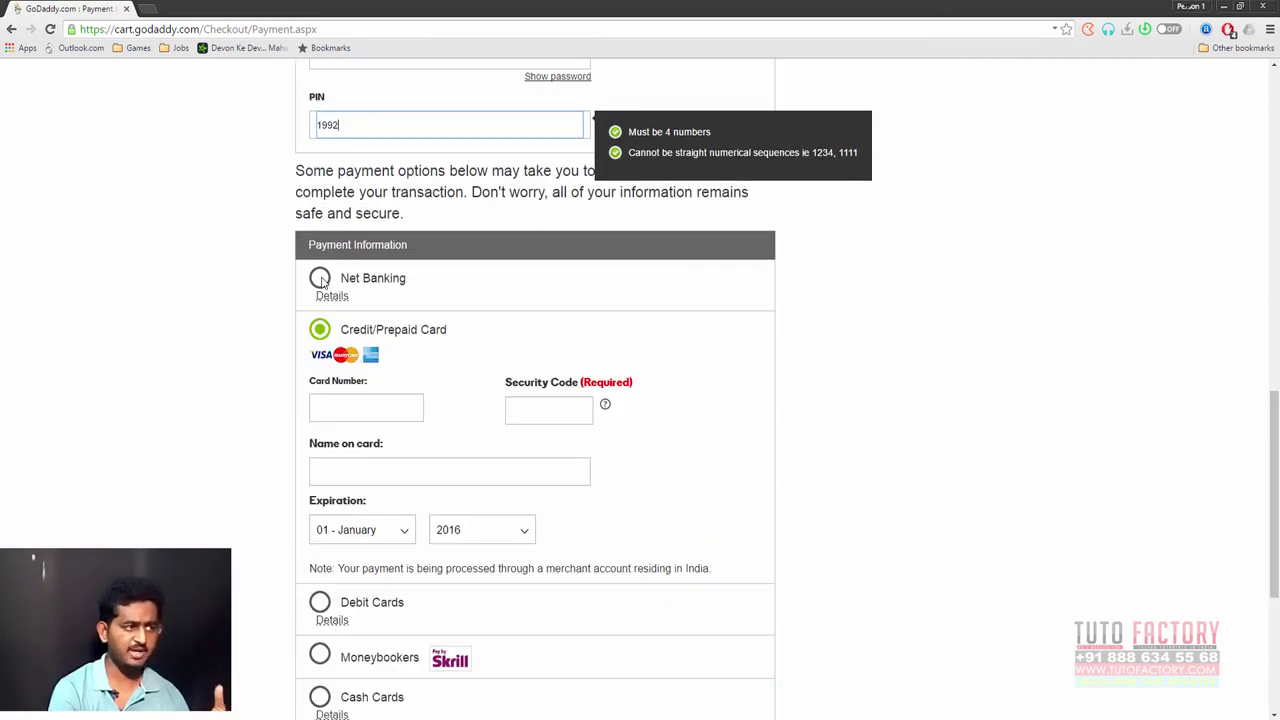
click(320, 280)
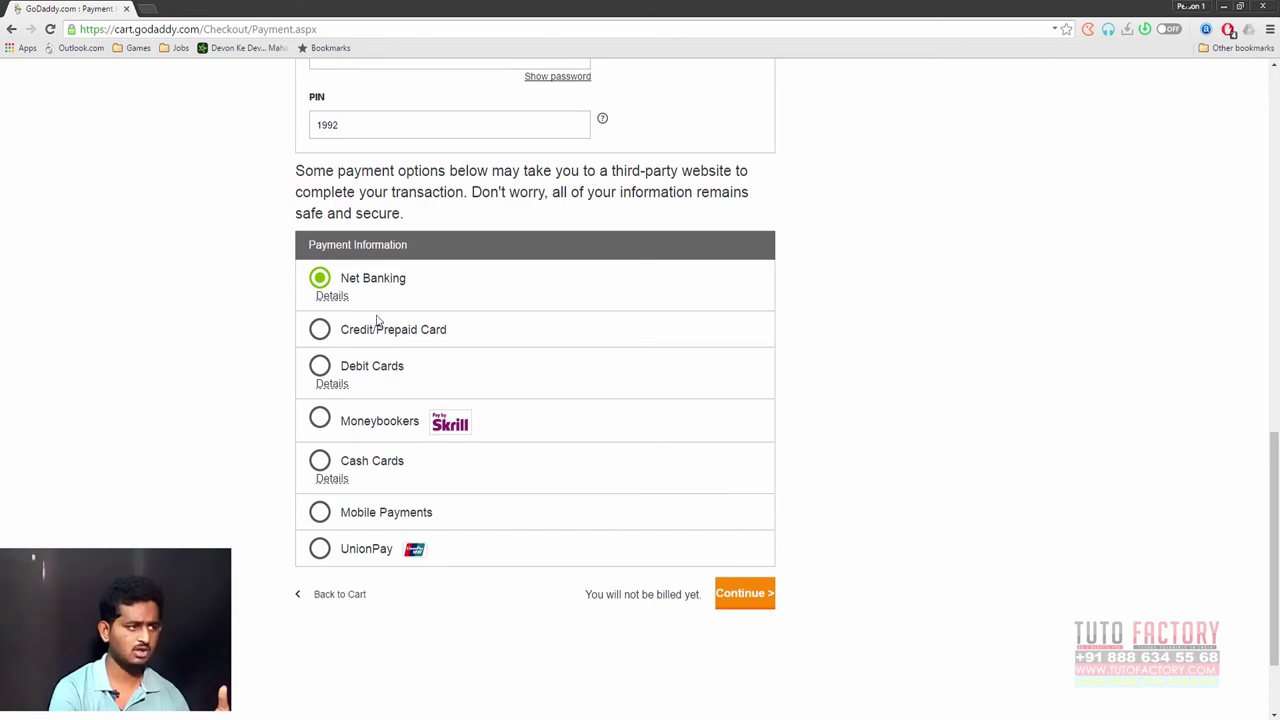
click(742, 594)
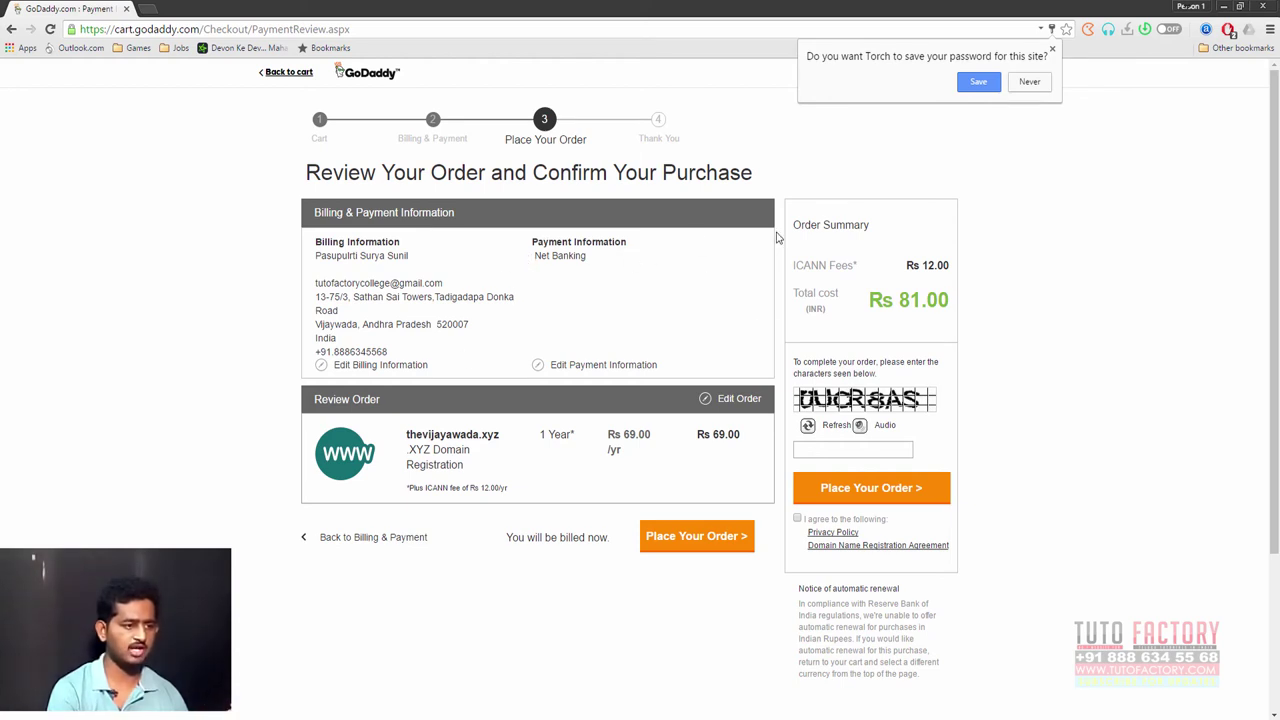
- Enter the verification characters, accept the registration agreement, and place the thevijayawada.xyz order
click(854, 448)
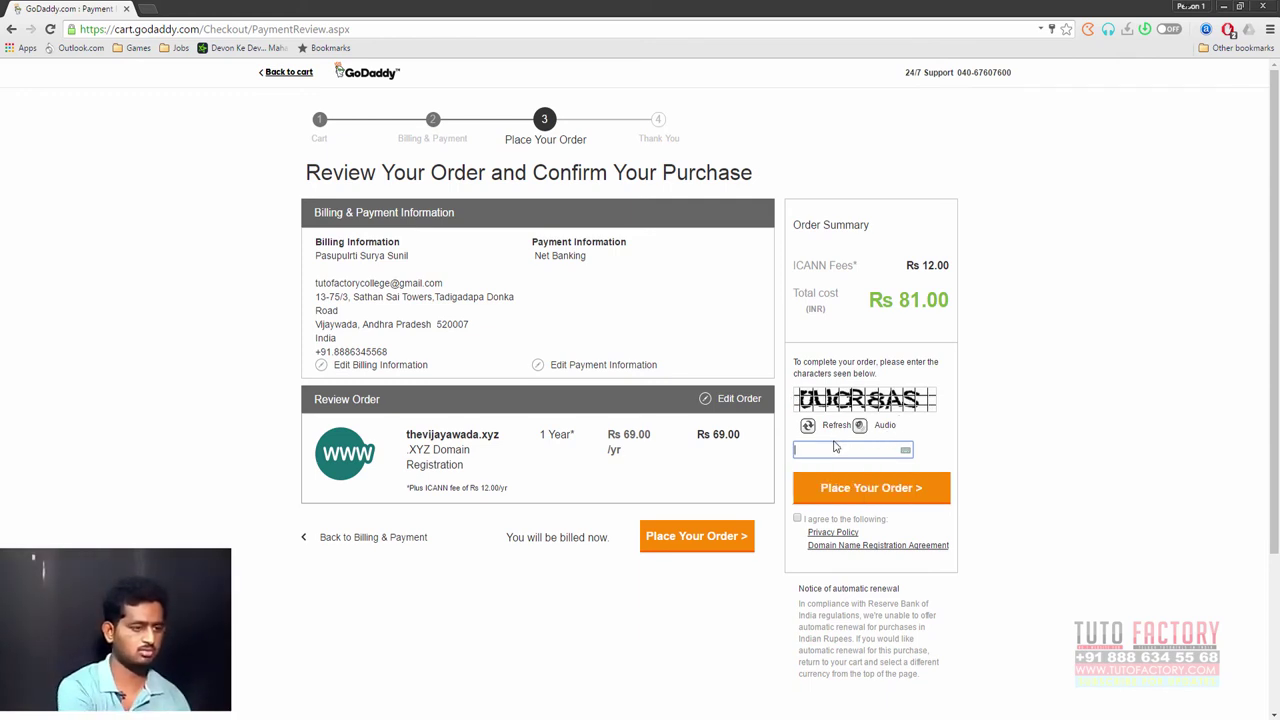
text(UUCR8AS)
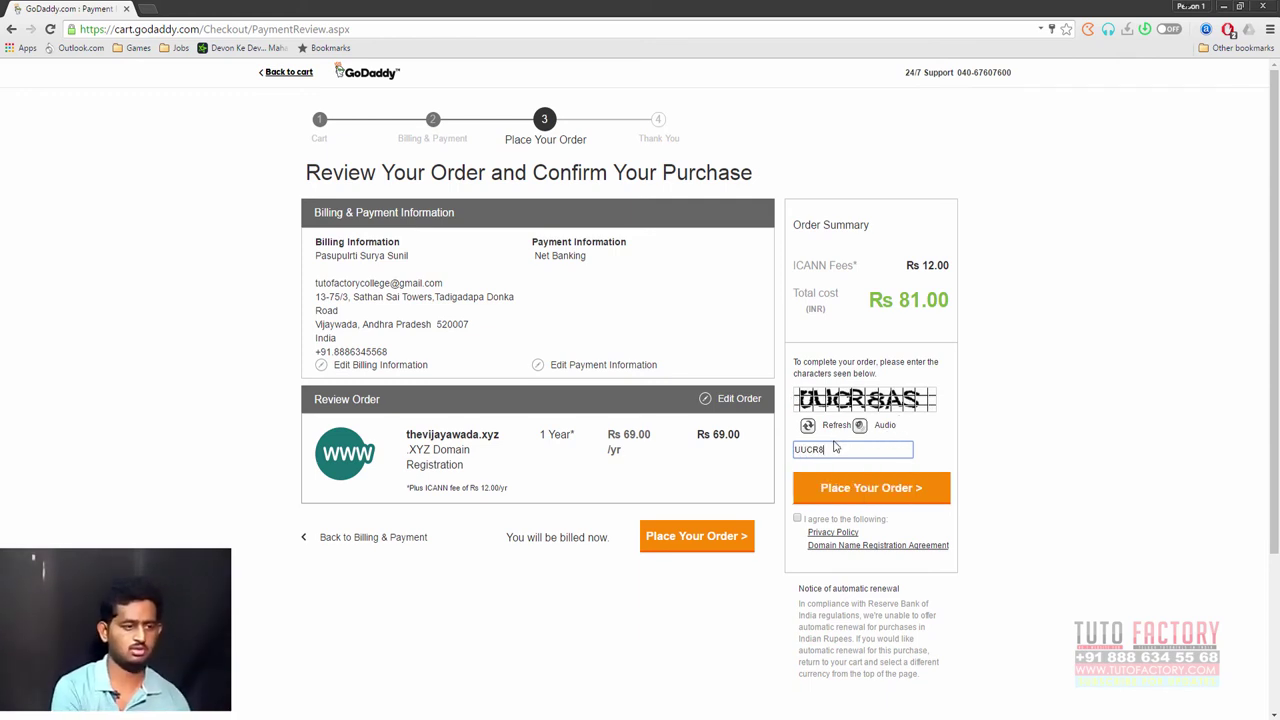
click(799, 519)
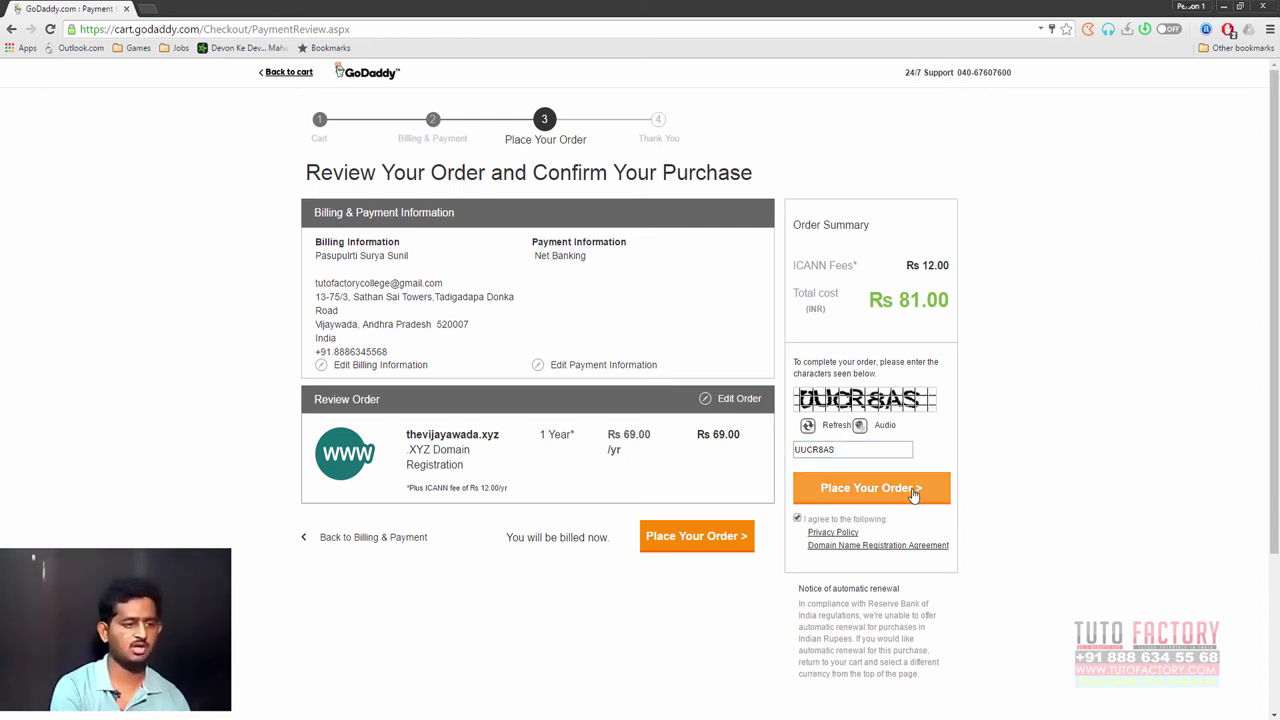
click(864, 495)
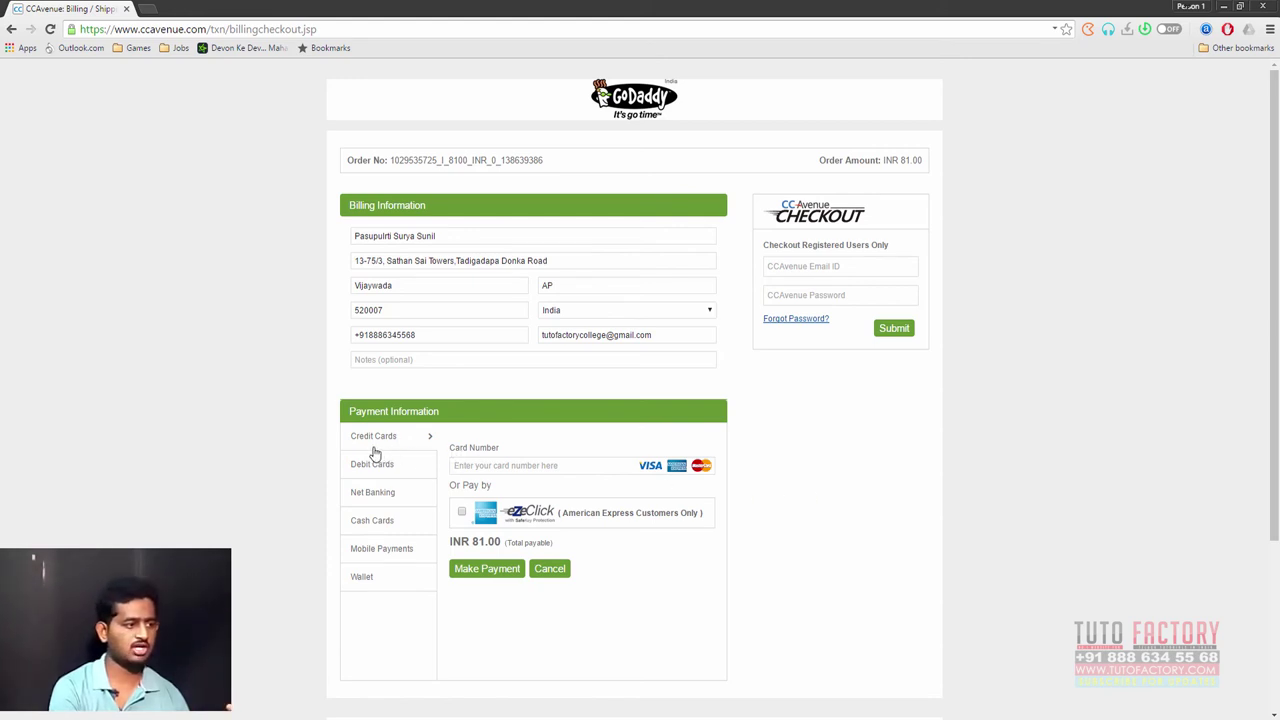
- Pick State Bank of India under Net Banking, then compare the Debit Card, Credit Card and Wallet options
click(372, 494)
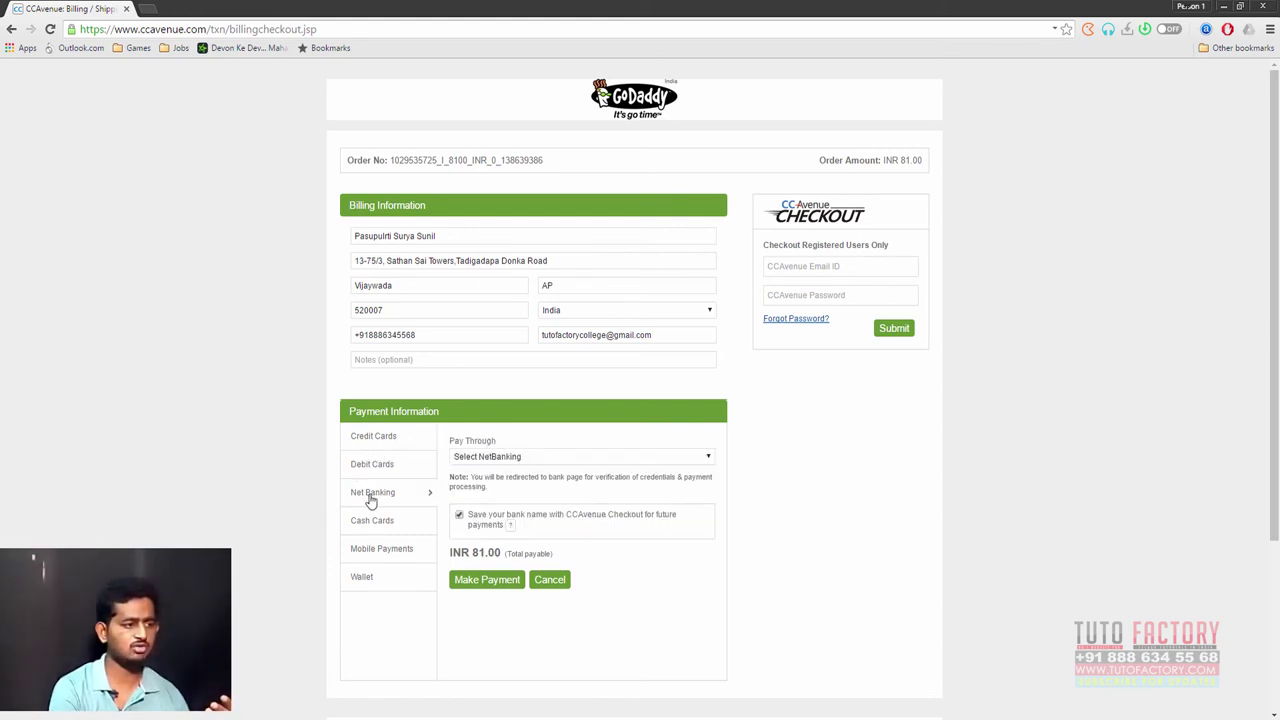
click(507, 457)
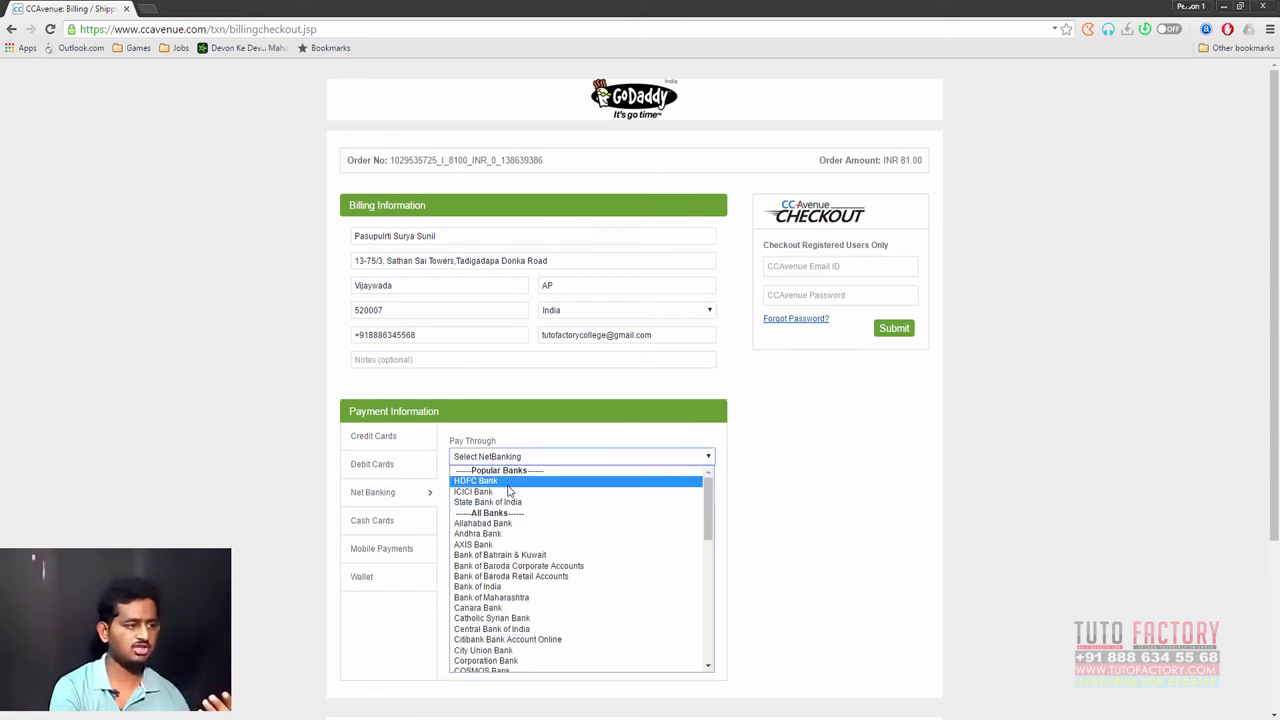
click(500, 501)
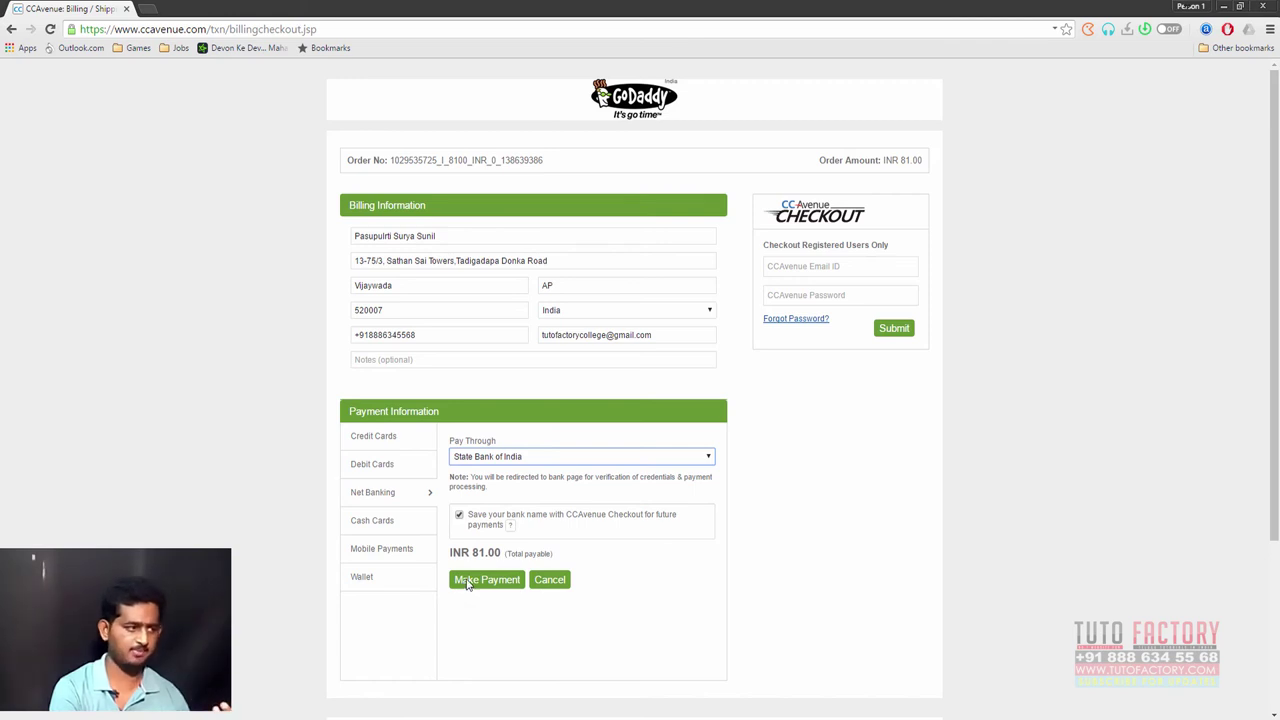
click(383, 468)
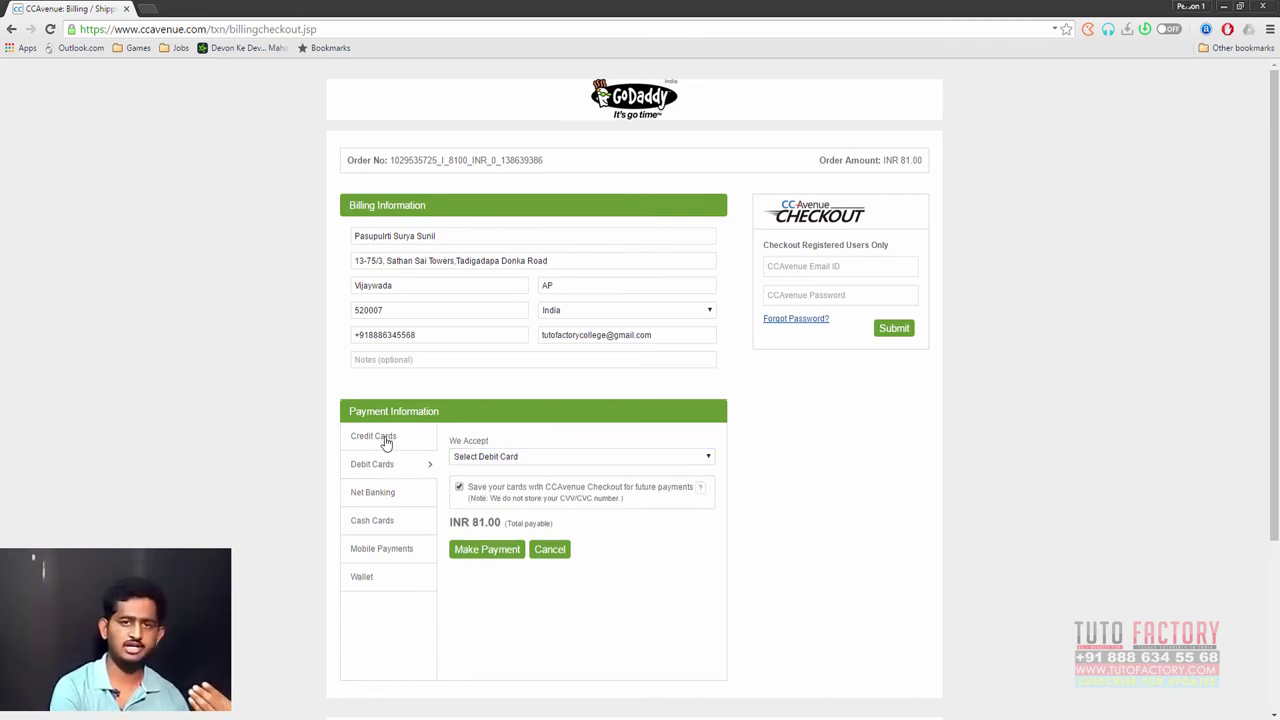
click(386, 441)
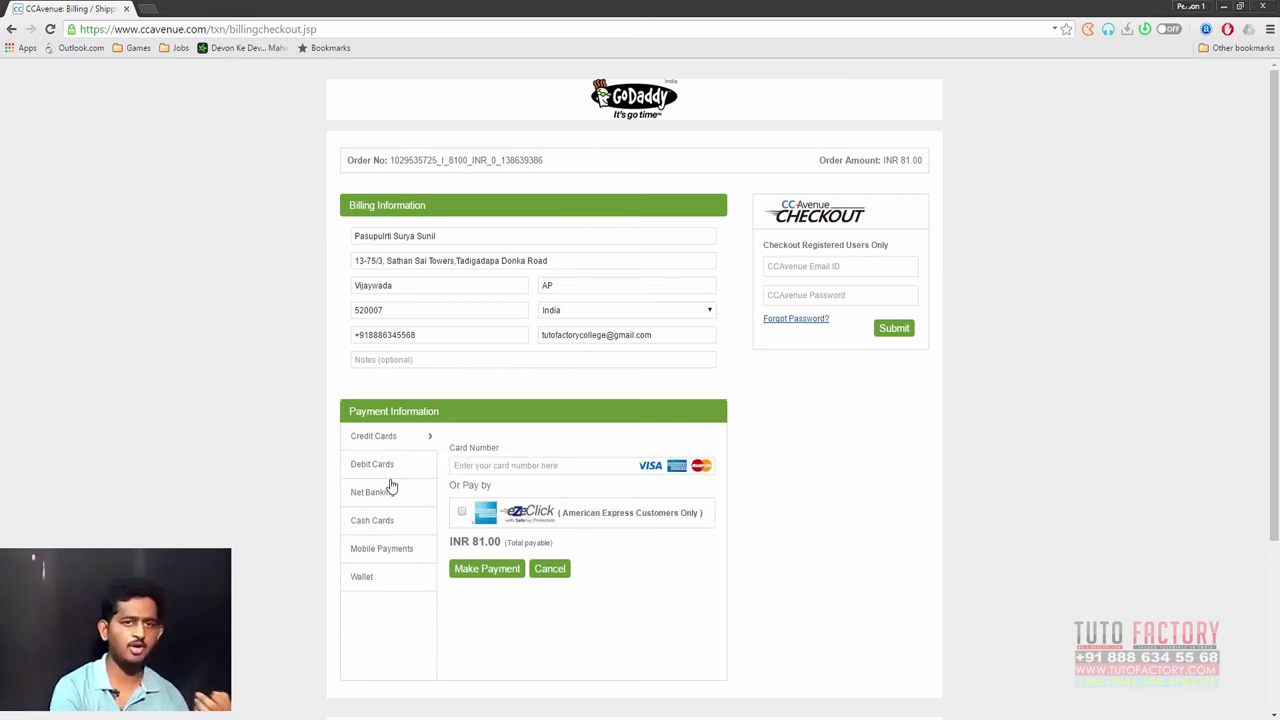
click(384, 578)
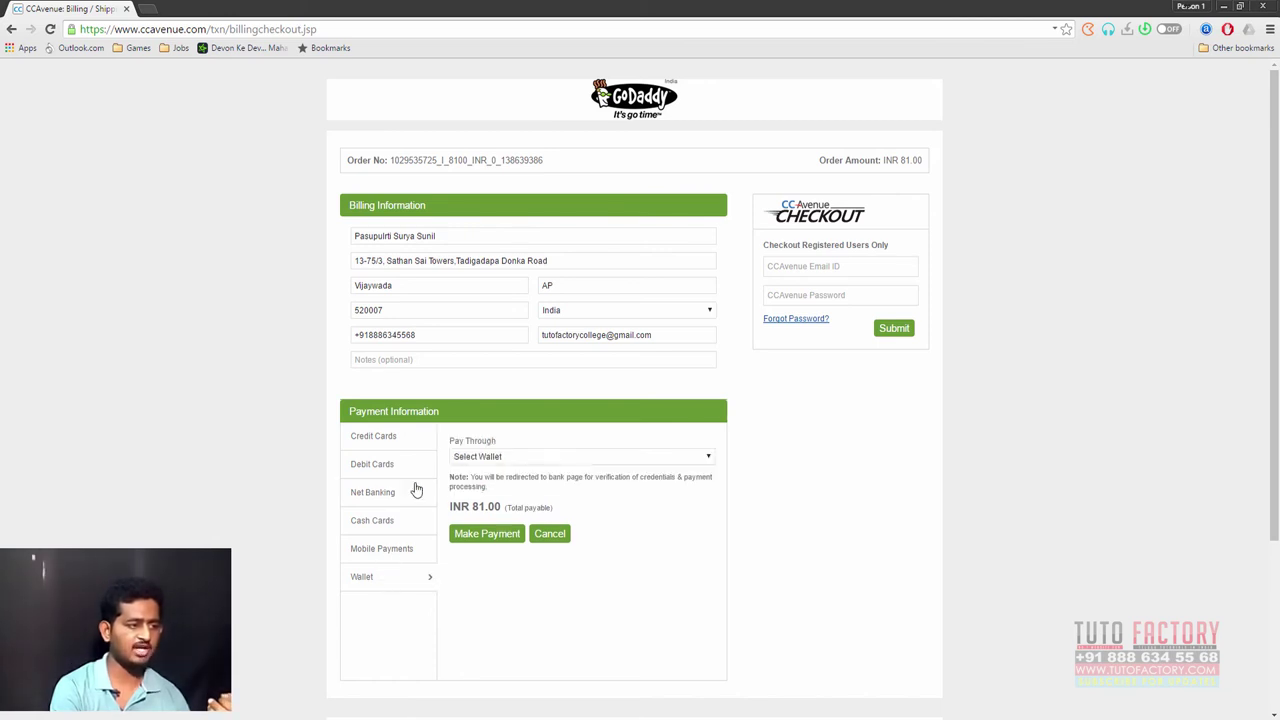
click(495, 458)
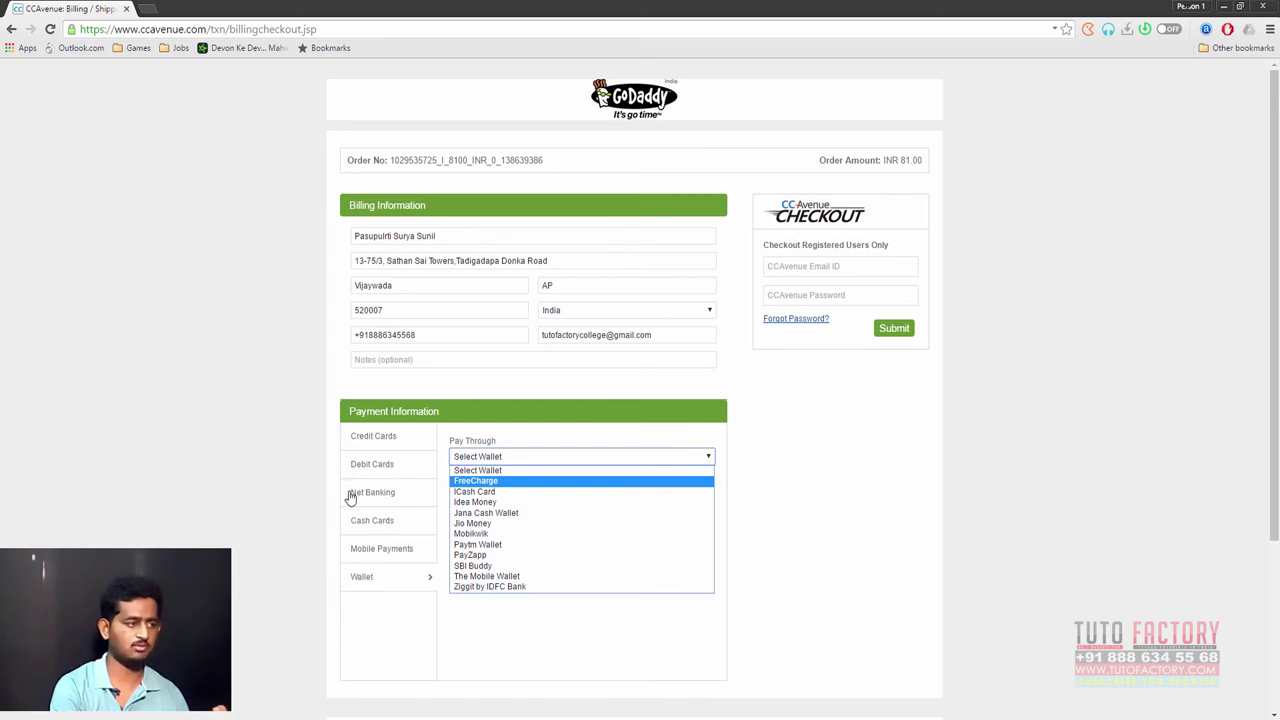
- Return to Net Banking, reselect State Bank of India, and make the INR 81.00 payment
click(367, 498)
click(508, 457)
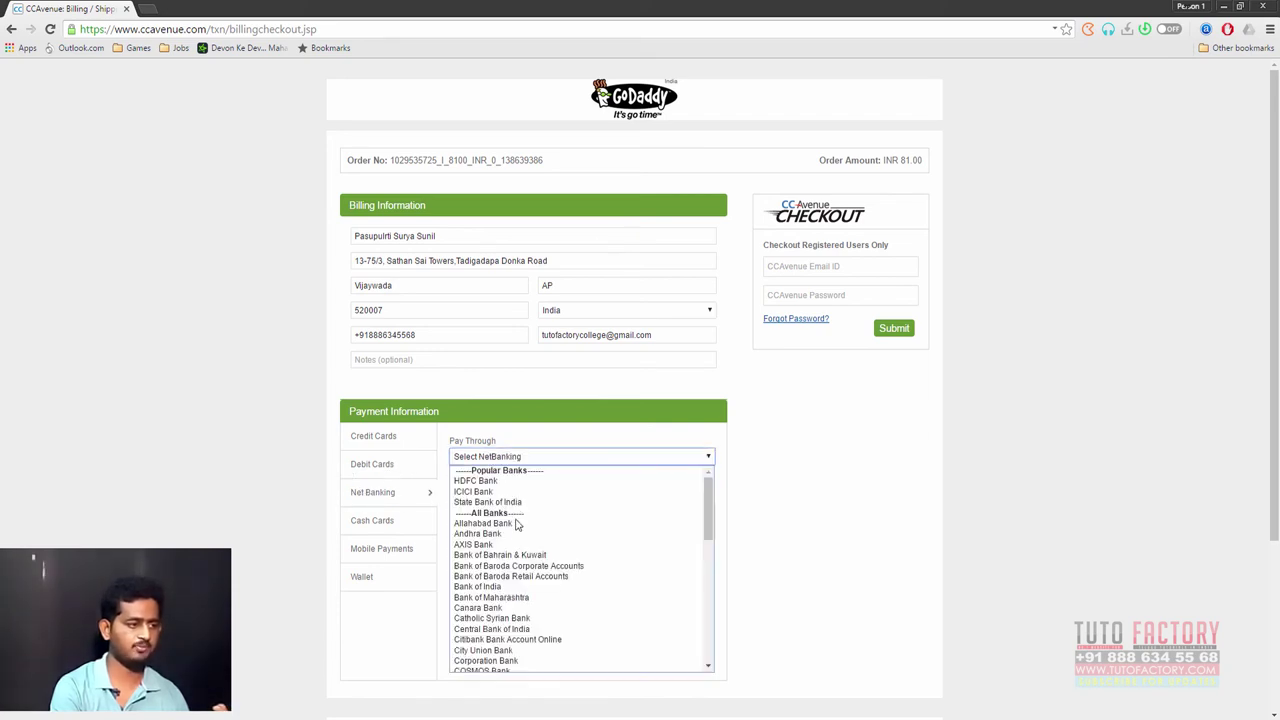
click(513, 508)
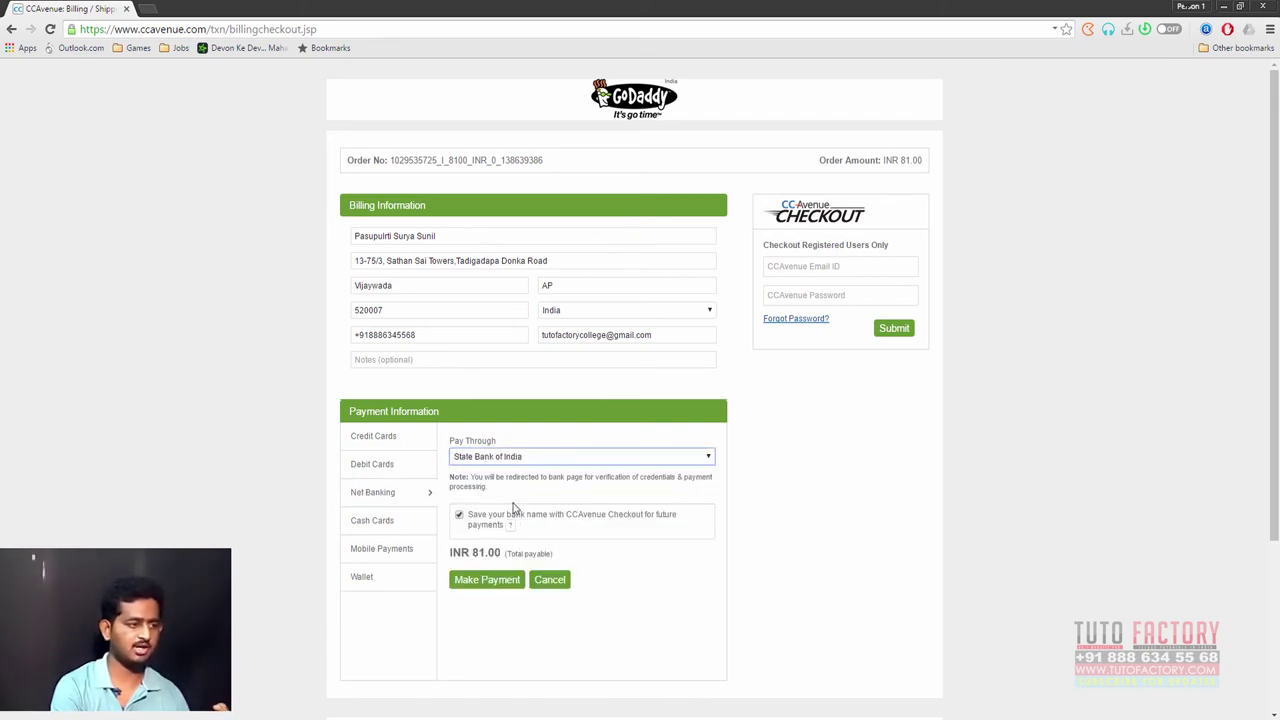
click(481, 586)
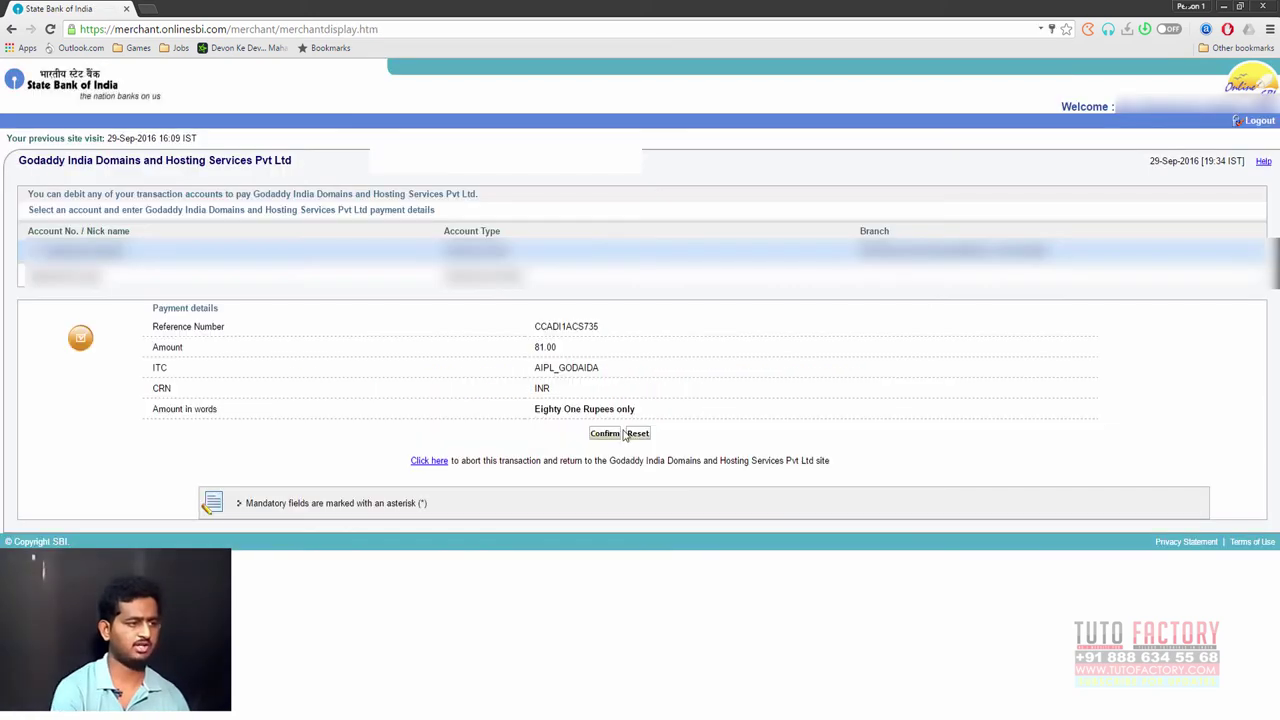
- Confirm the 81.00 rupee SBI debit to GoDaddy with the SMS high security password
click(614, 436)
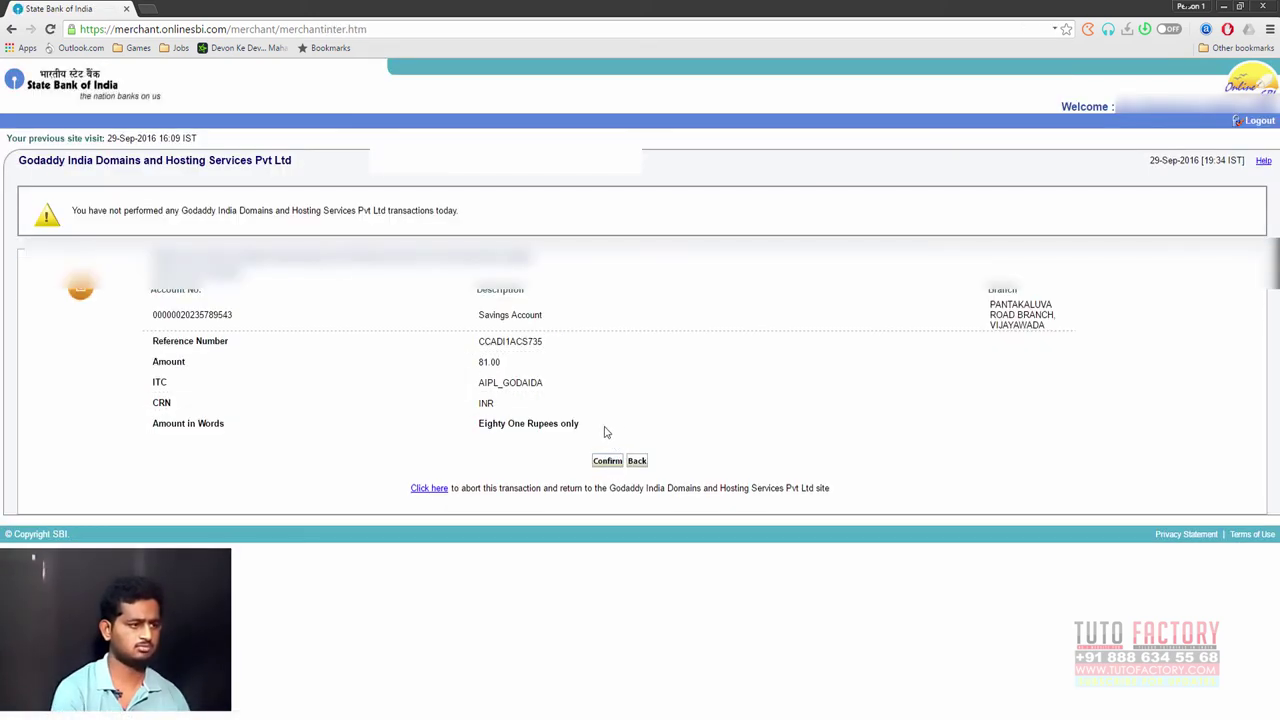
click(607, 462)
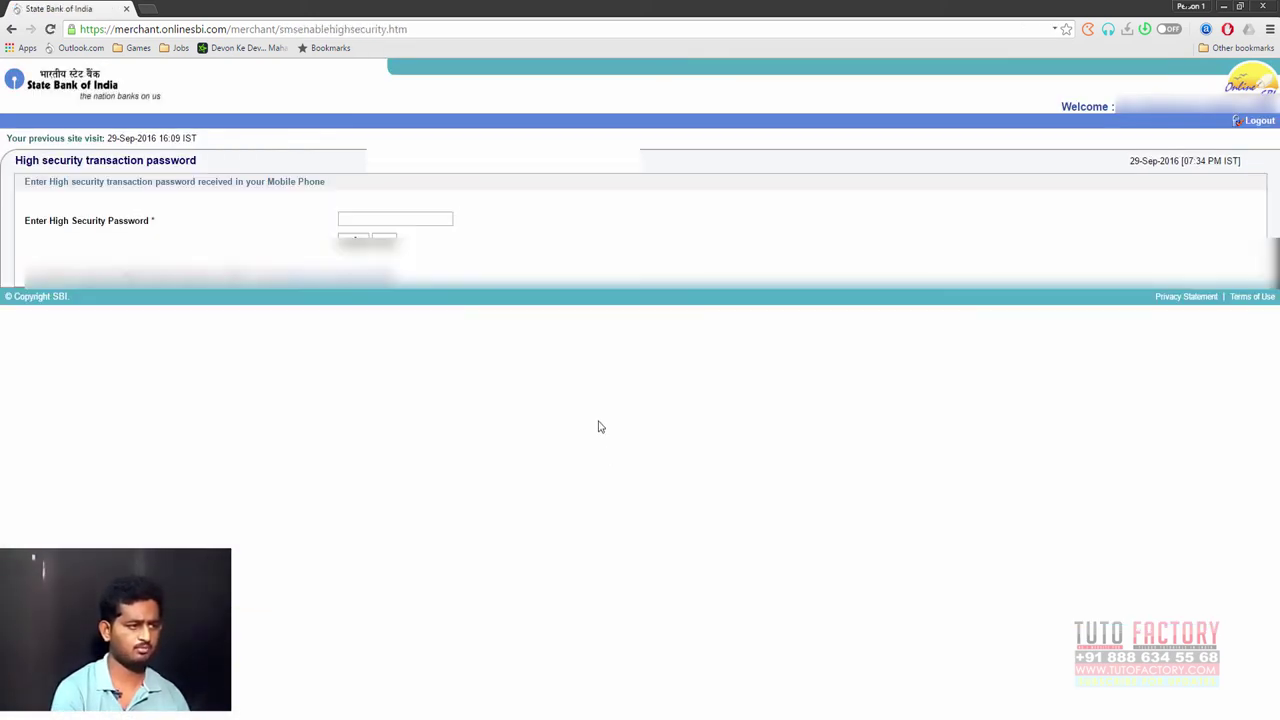
click(366, 222)
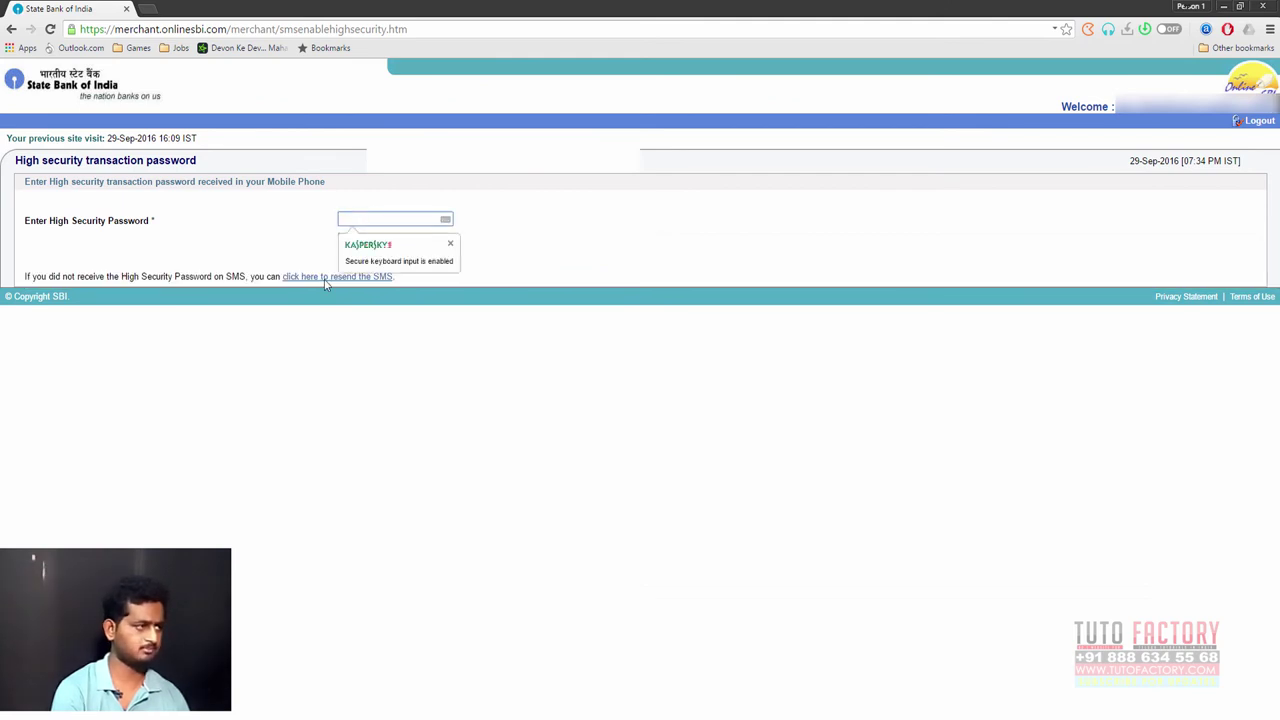
text(••••••••)
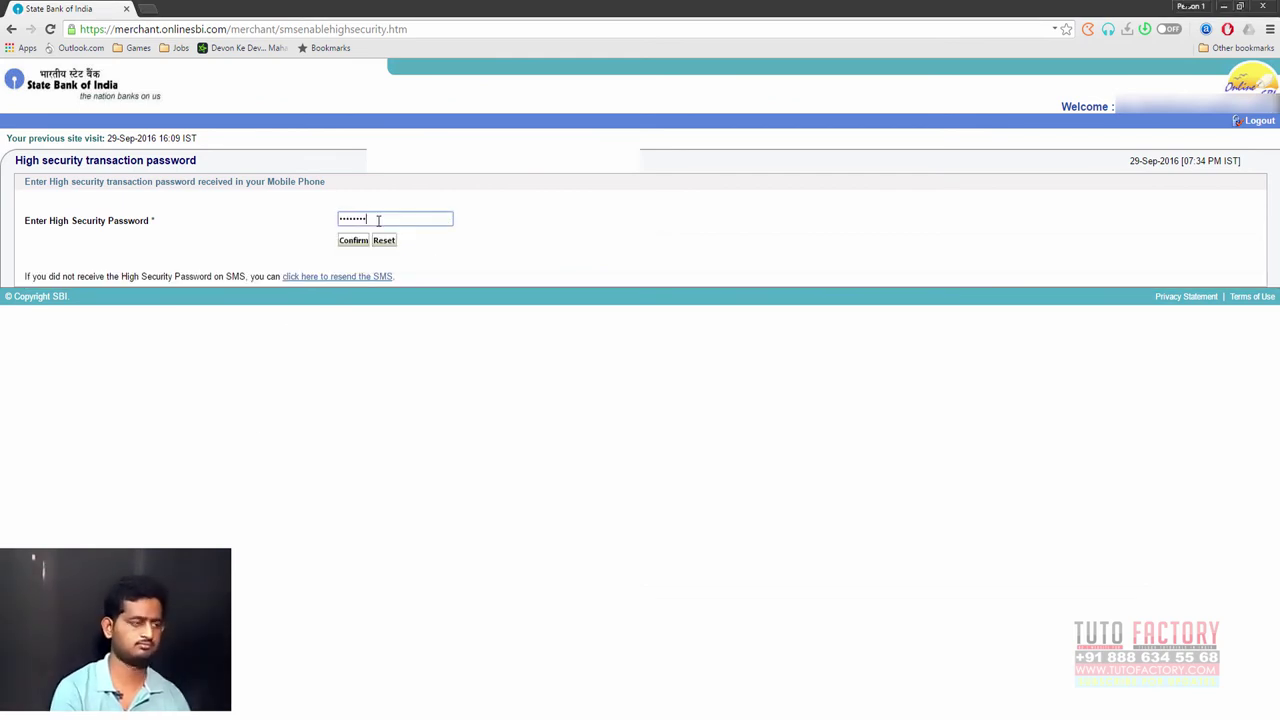
click(360, 242)
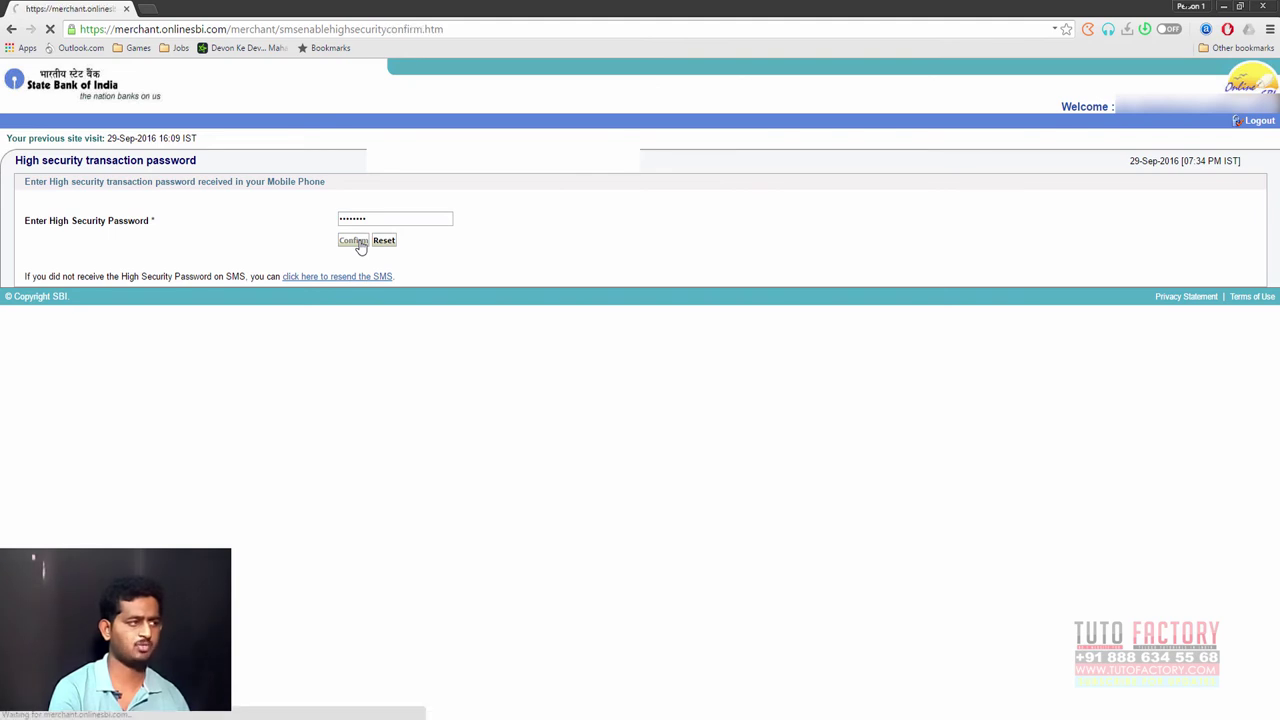
click(1022, 80)
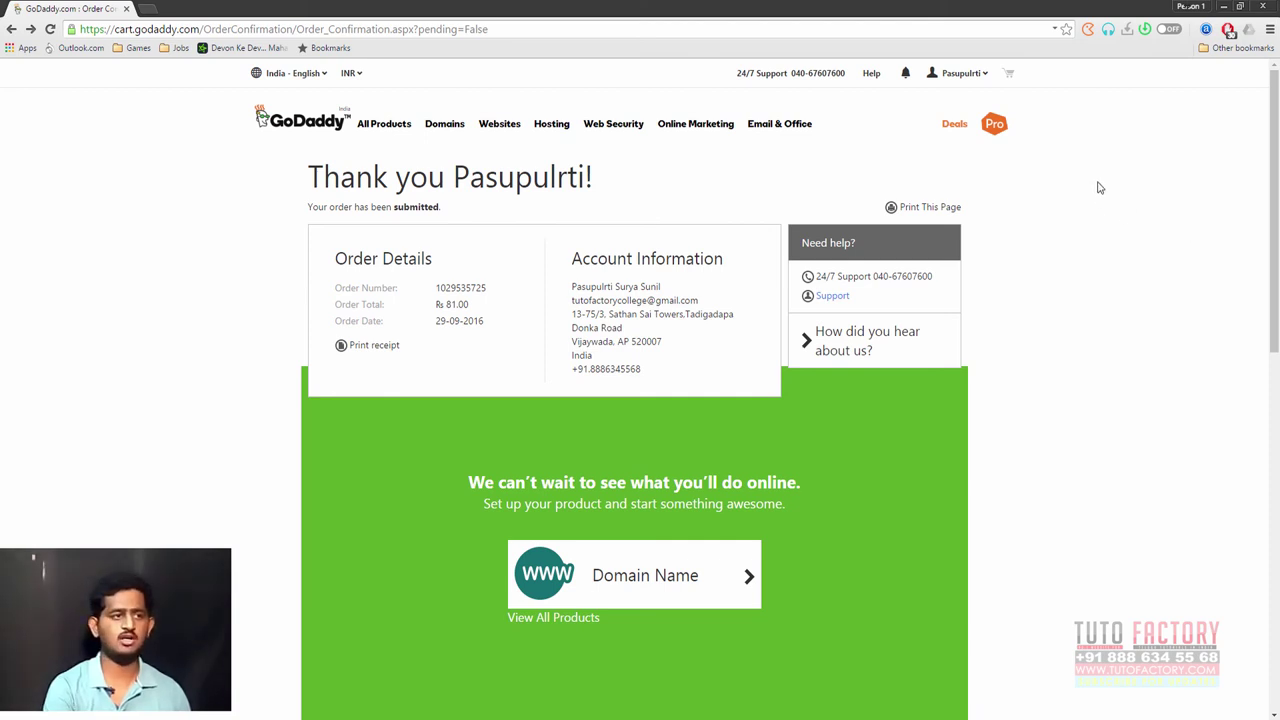
- Go to Manage My Domains from the account name's Quick Links
click(966, 76)
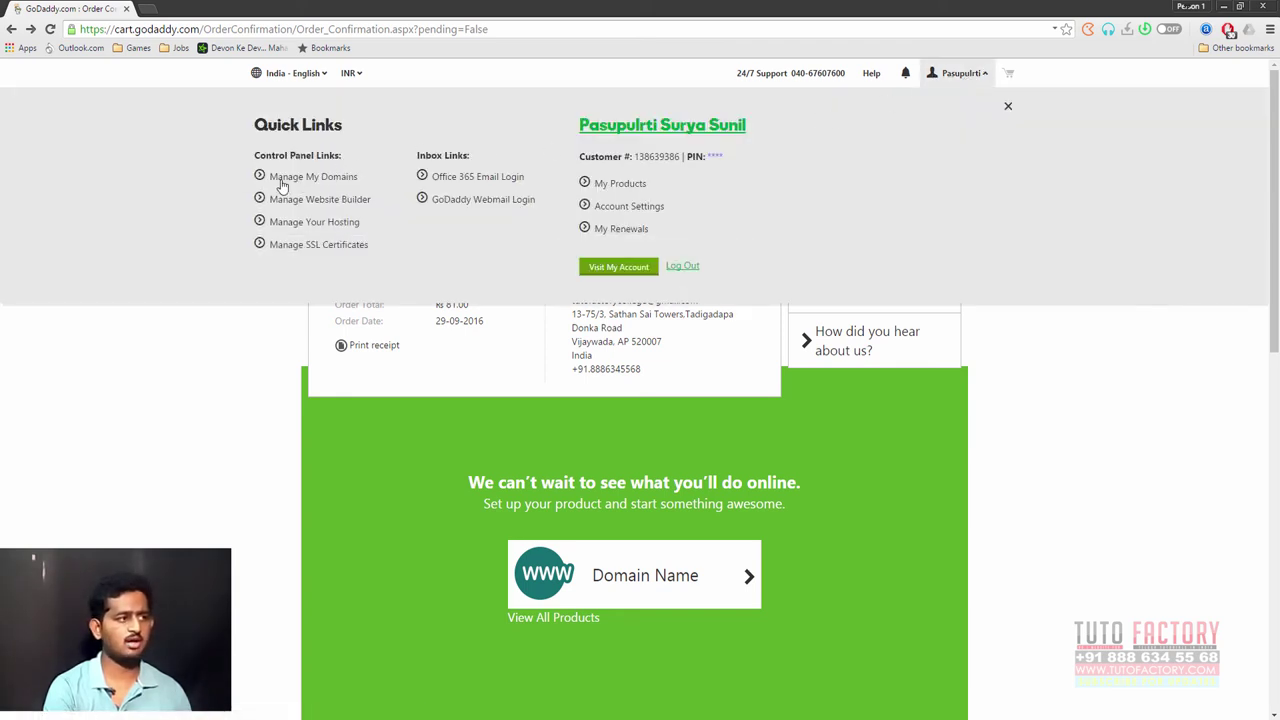
click(323, 180)
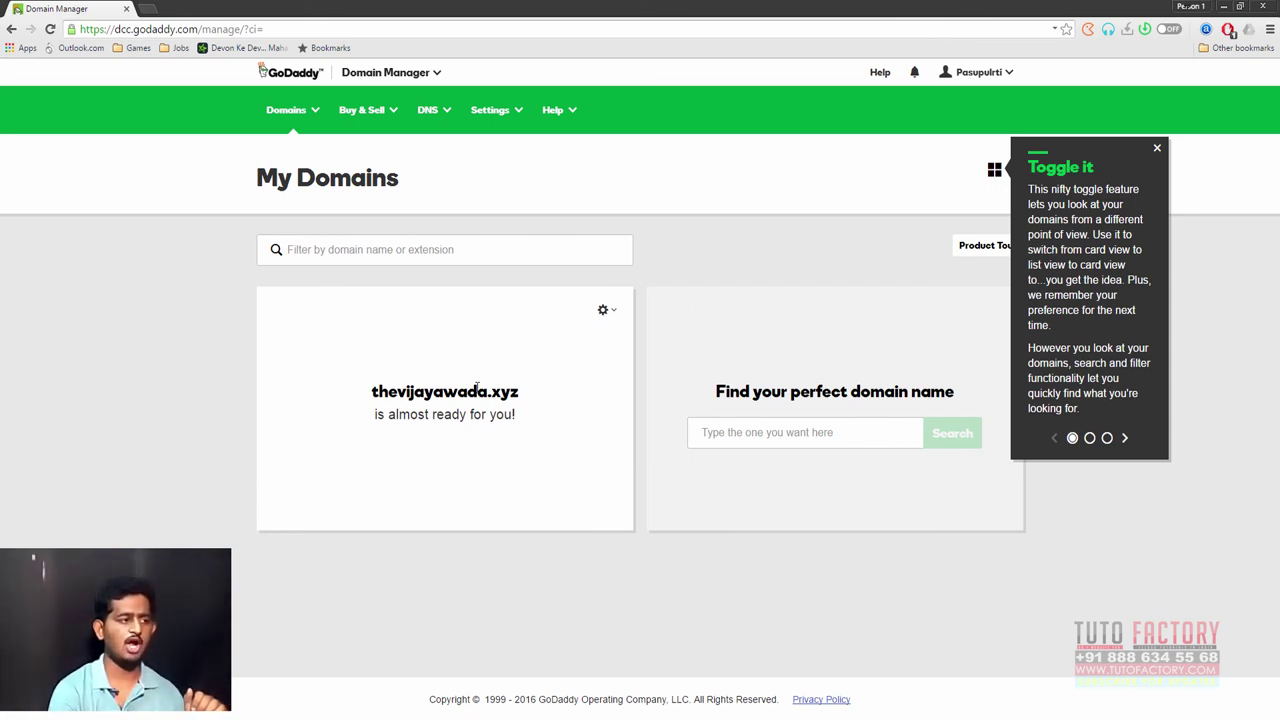
- Open Domain settings from the gear menu on the thevijayawada.xyz card
click(610, 311)
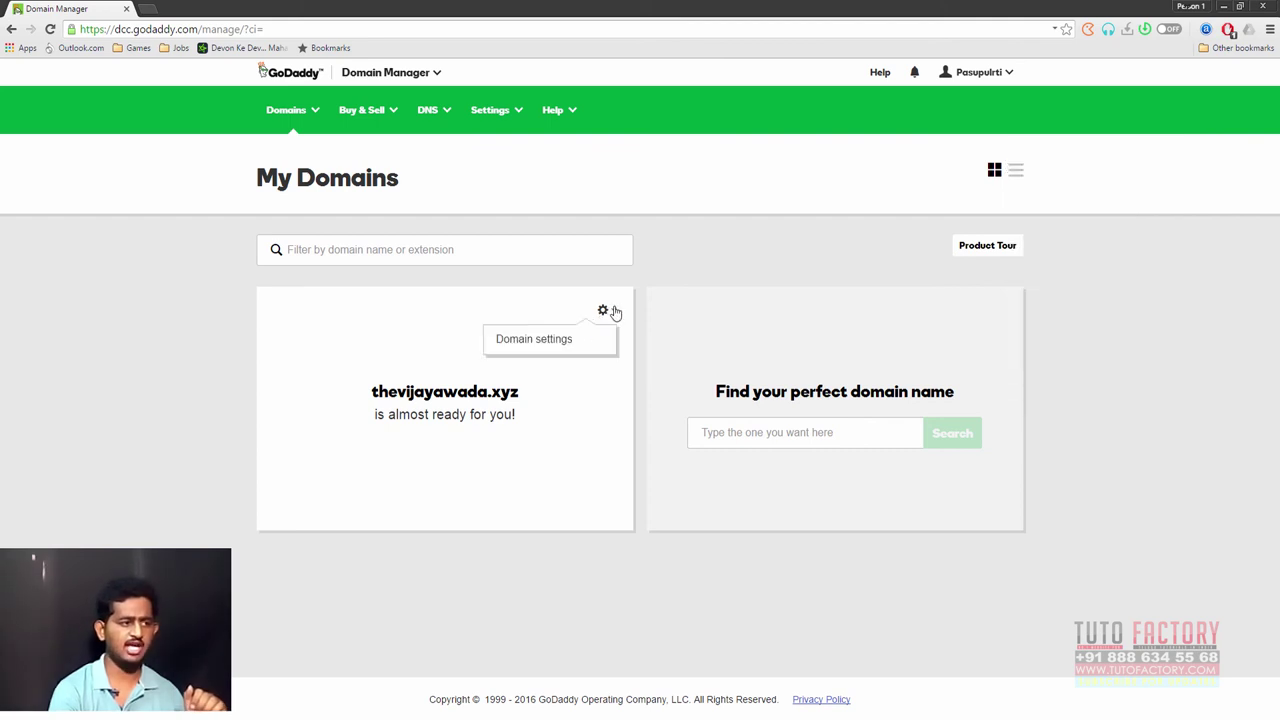
click(532, 340)
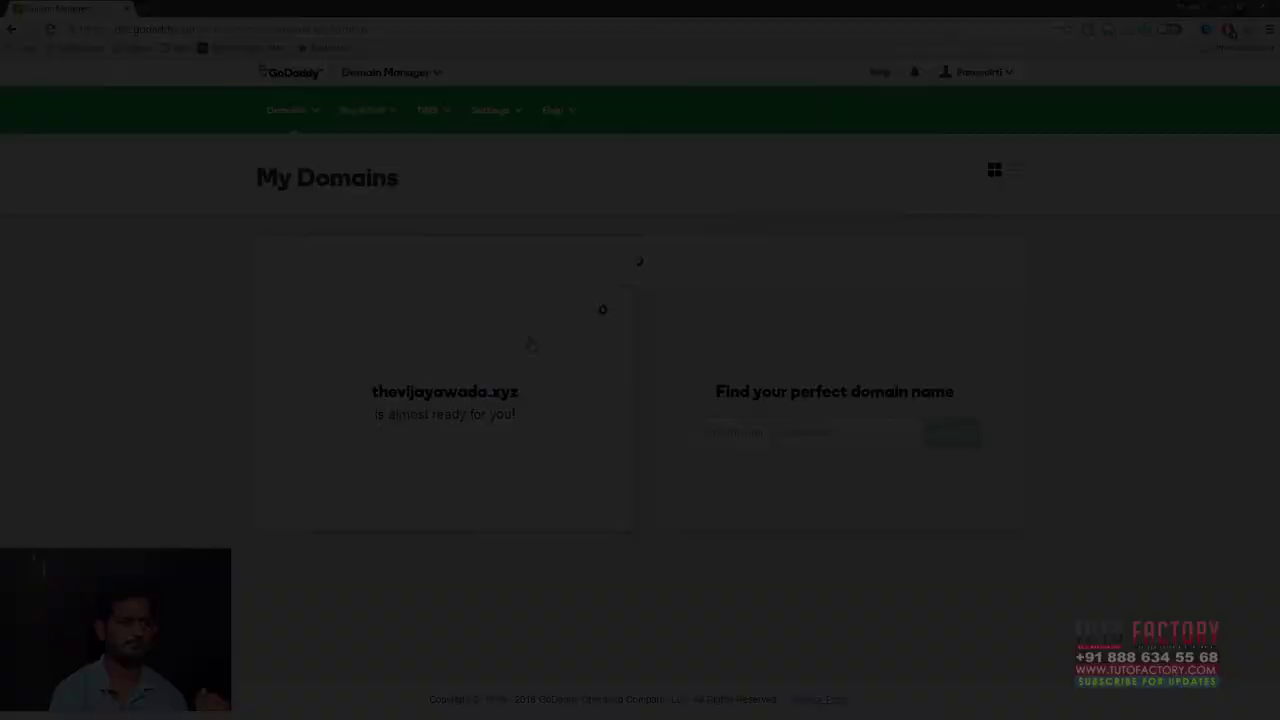